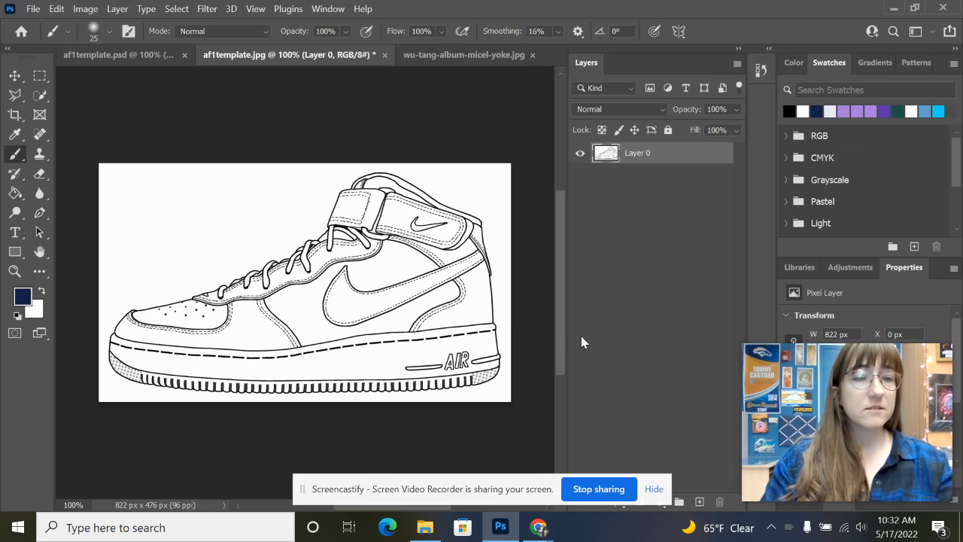
click(436, 56)
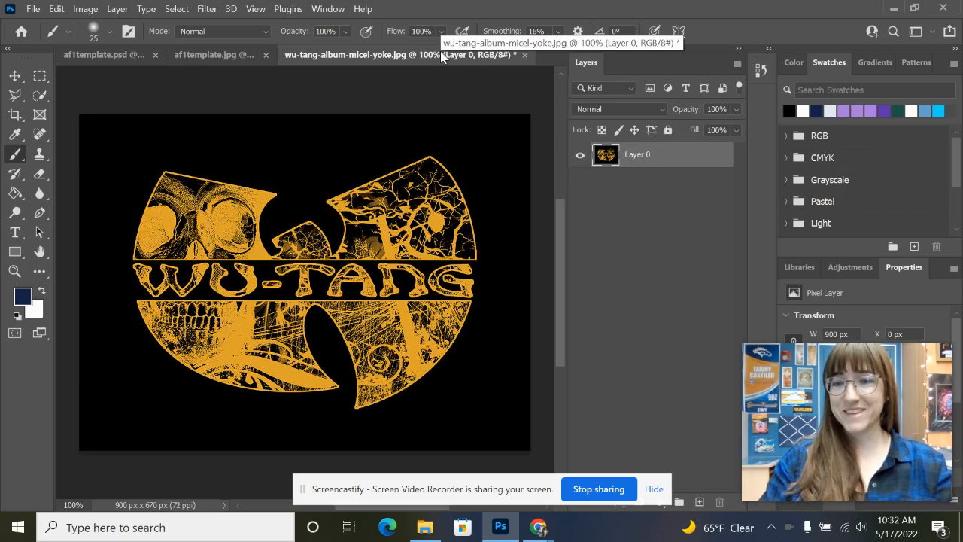
click(230, 54)
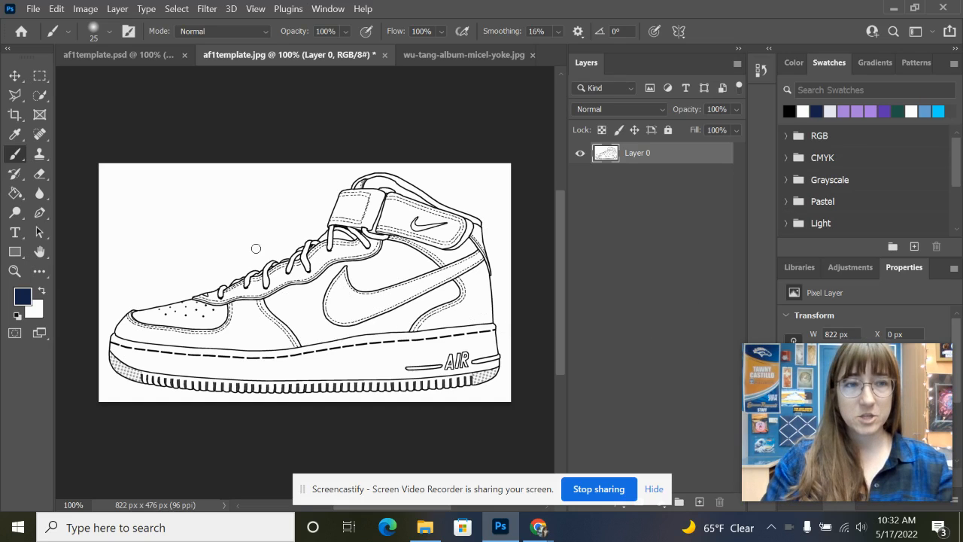
click(15, 76)
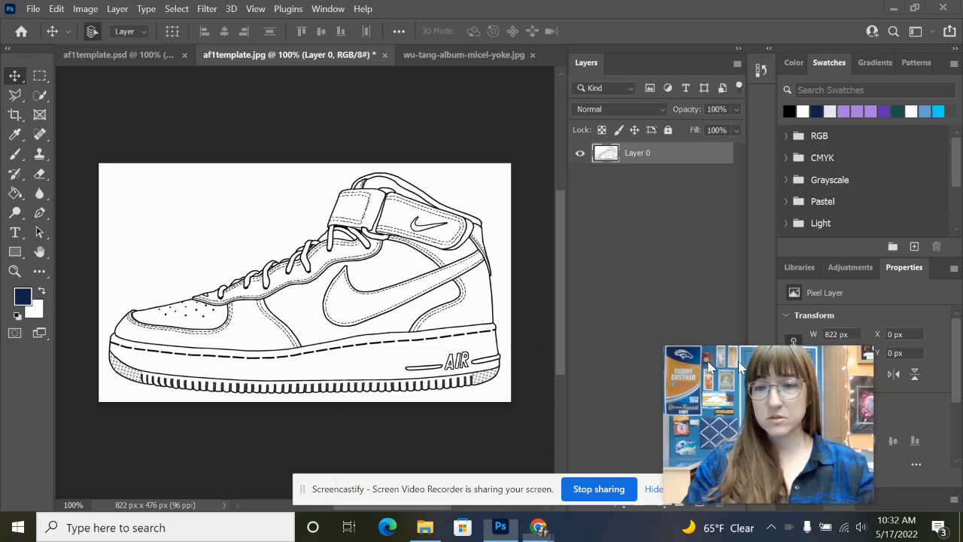
drag(748, 360, 61, 384)
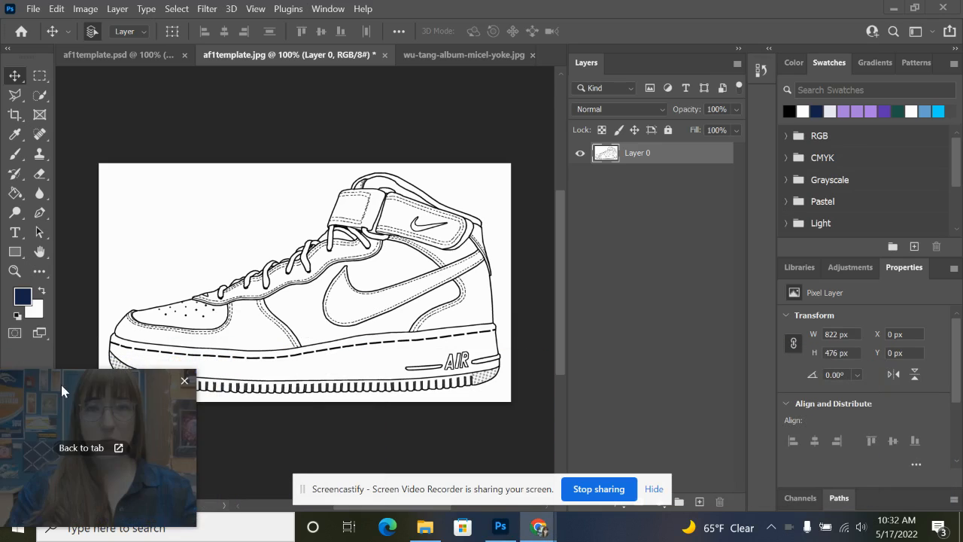
scroll(476, 235, up, 2)
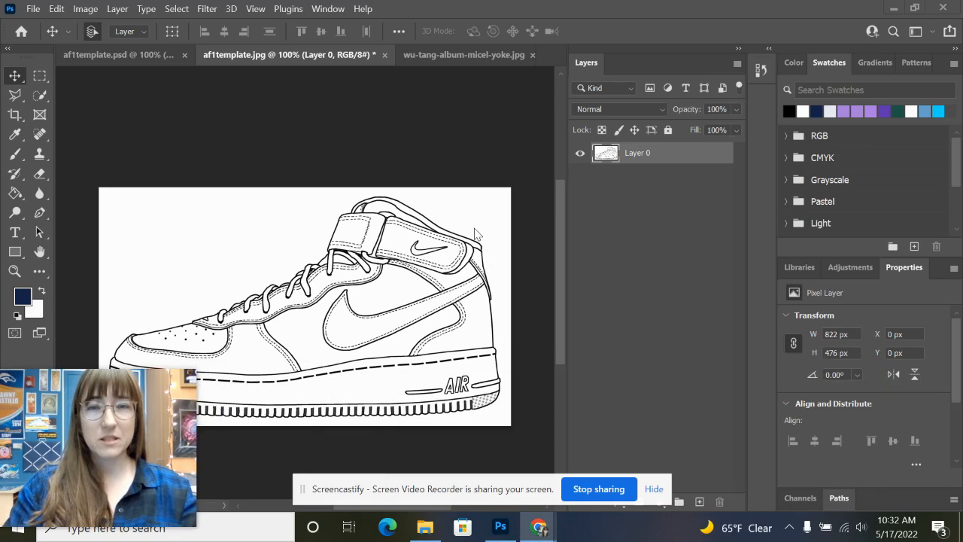
scroll(476, 234, down, 7)
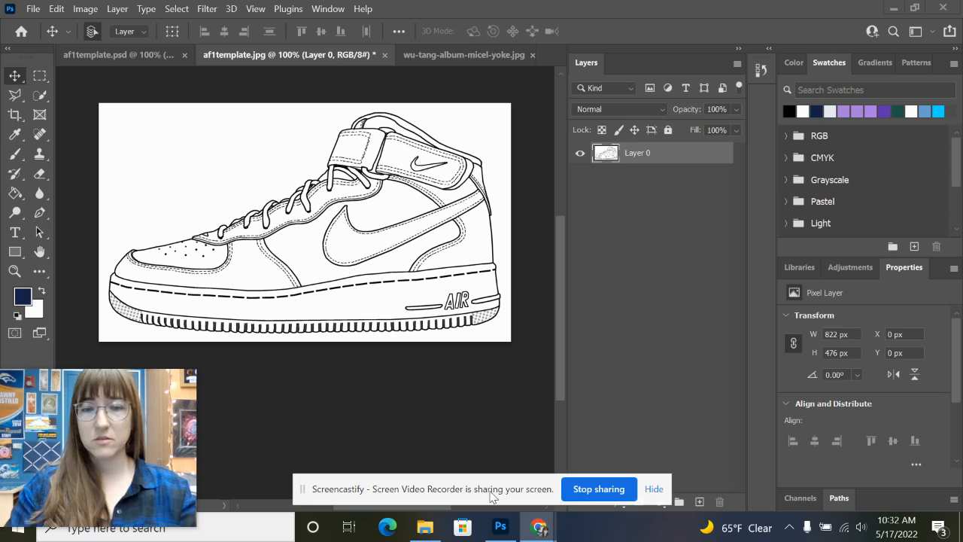
drag(481, 490, 482, 524)
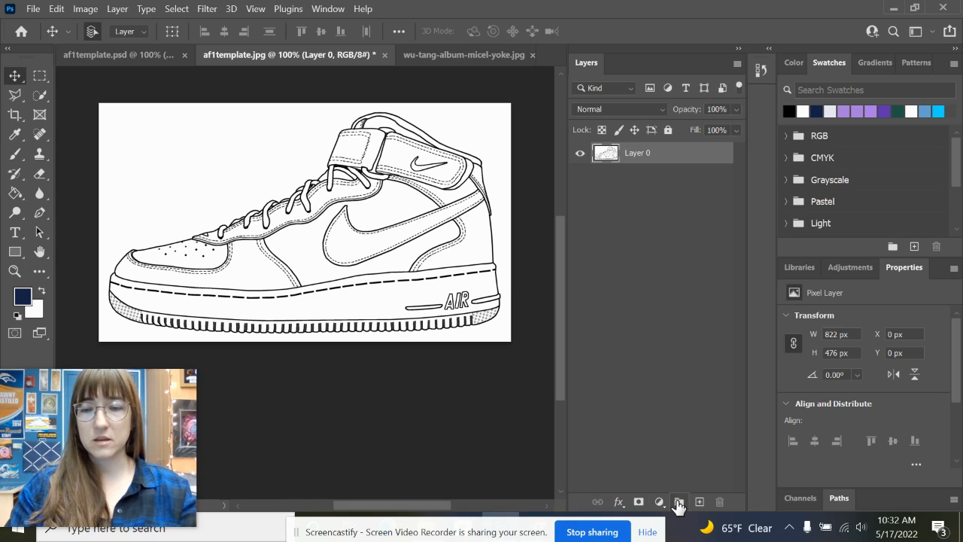
- Add a Levels adjustment above the sneaker template with black input 122, midtone 9.99 and white input 186
click(659, 502)
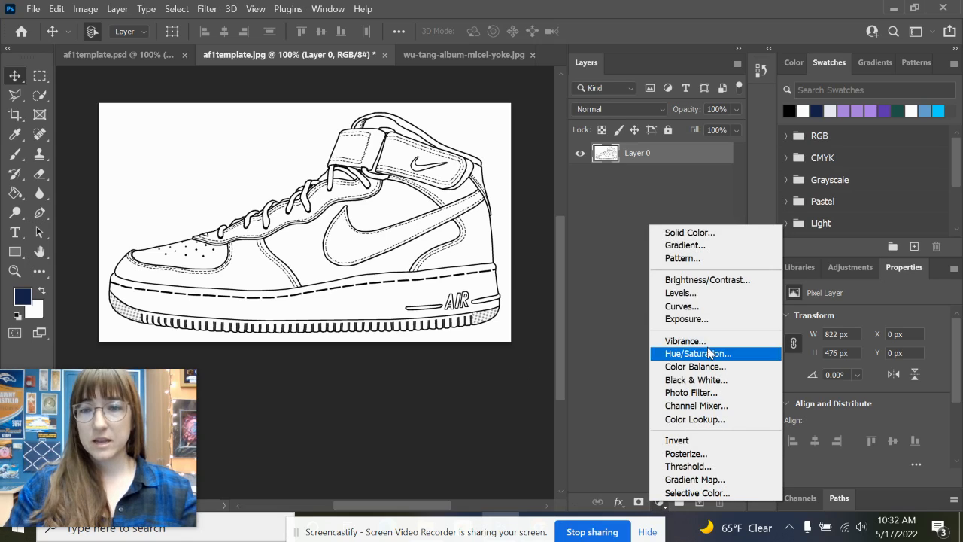
click(694, 295)
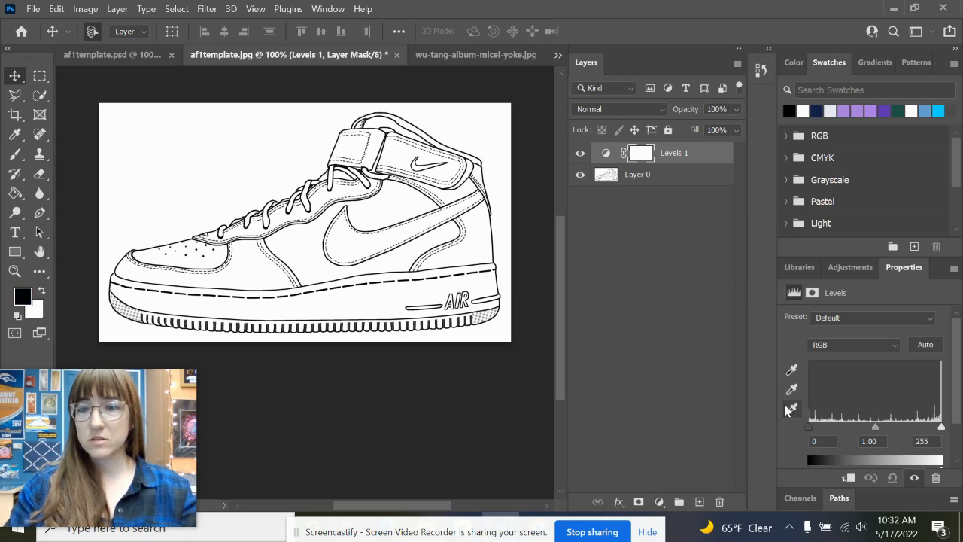
drag(811, 434, 852, 427)
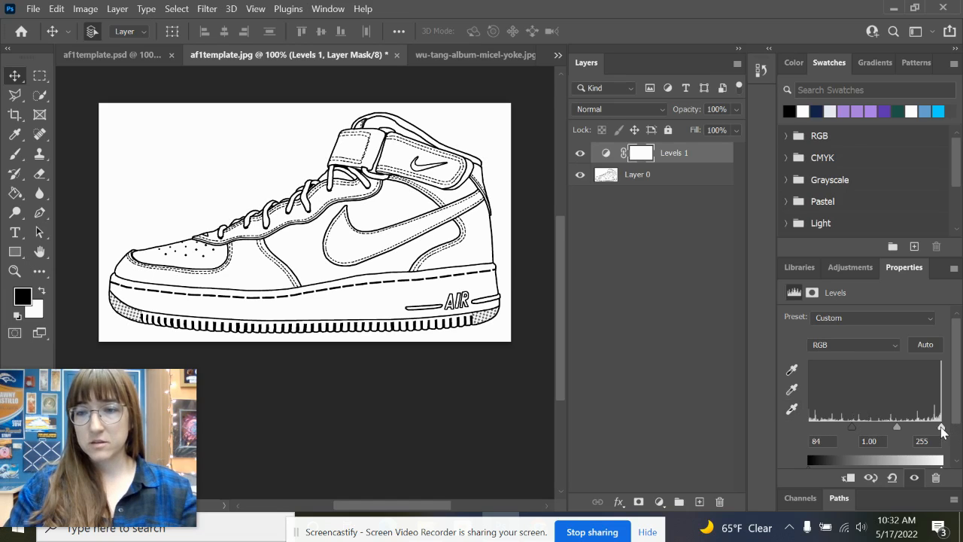
drag(941, 428, 902, 433)
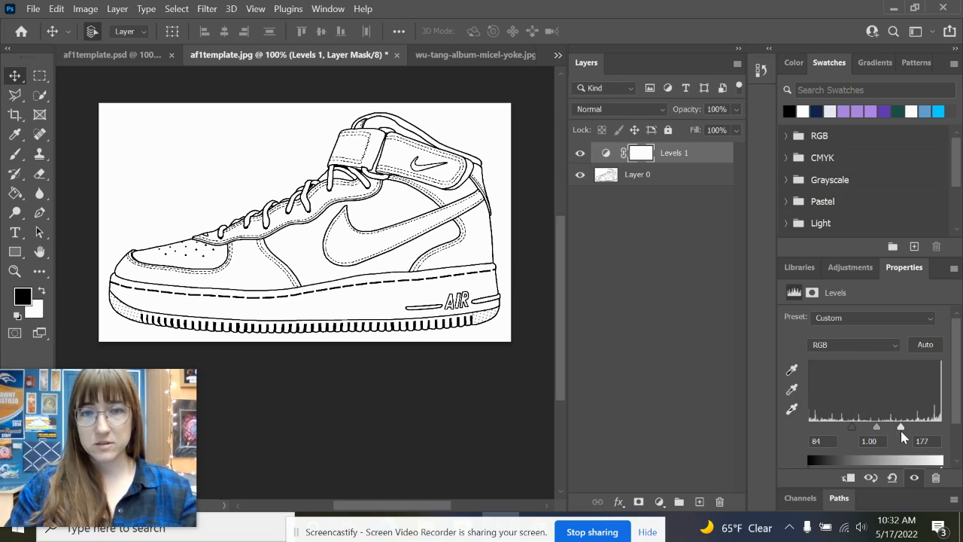
drag(880, 429, 856, 439)
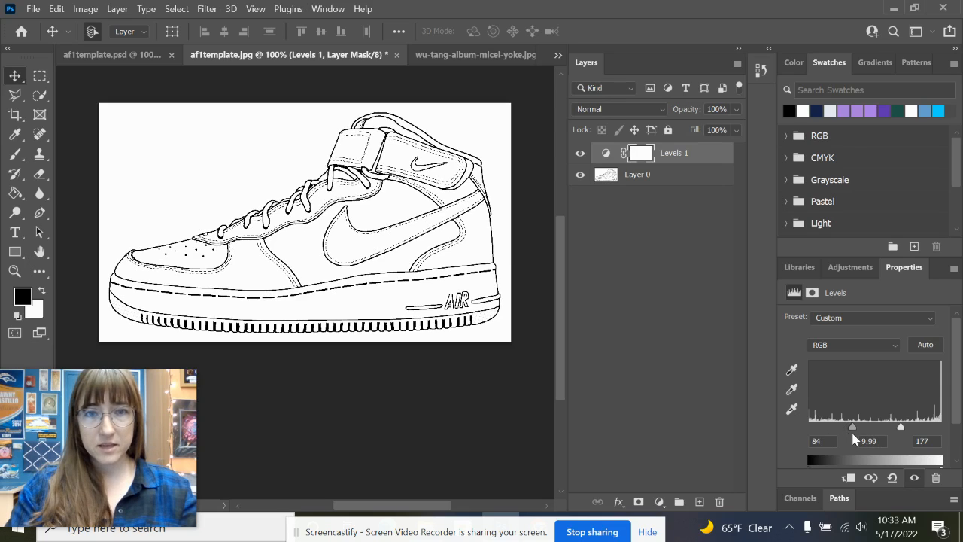
mouse_move(853, 427)
mouse_down()
mouse_move(845, 428)
mouse_move(881, 428)
mouse_move(869, 431)
mouse_up()
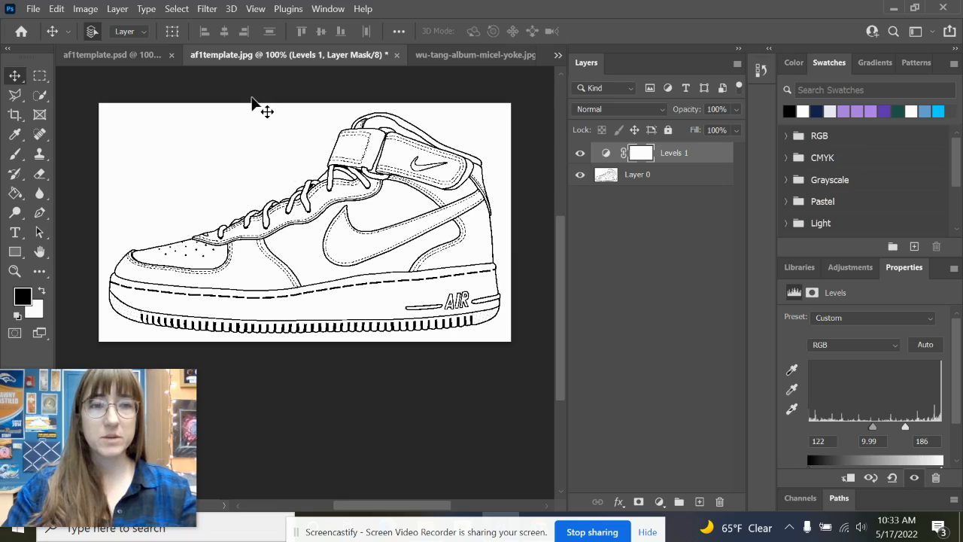
- Select the white background of Layer 0 with the Magic Wand, invert the selection and mask the layer to the sneaker shape
click(610, 184)
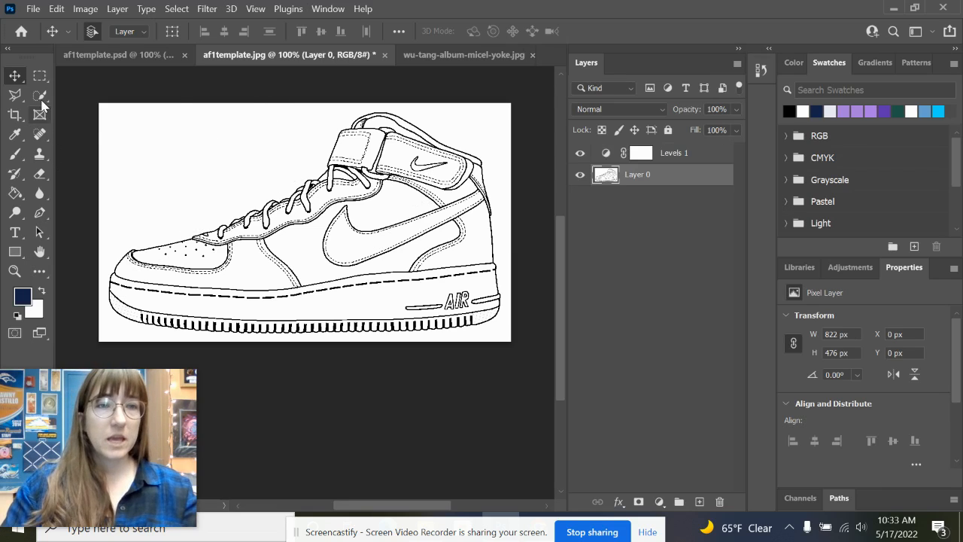
drag(40, 95, 109, 117)
click(111, 123)
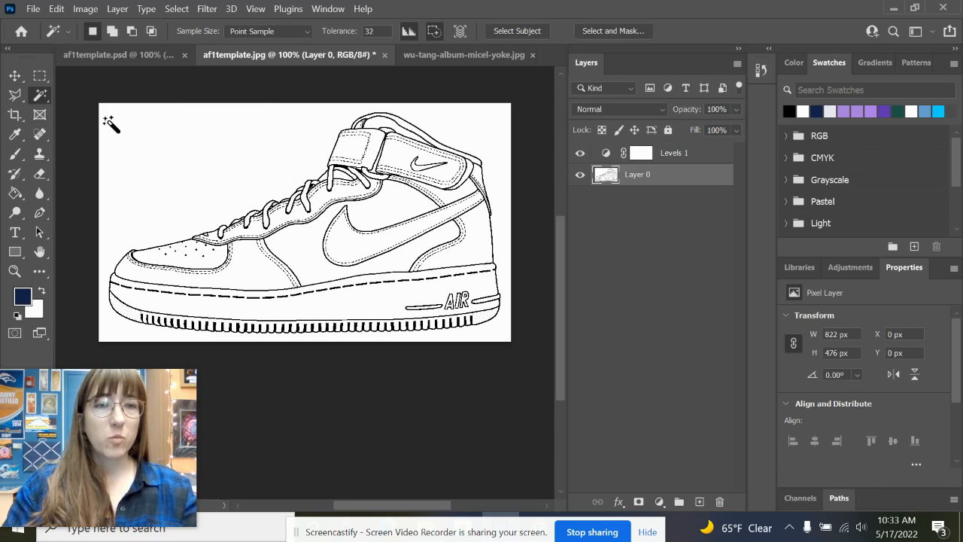
click(251, 166)
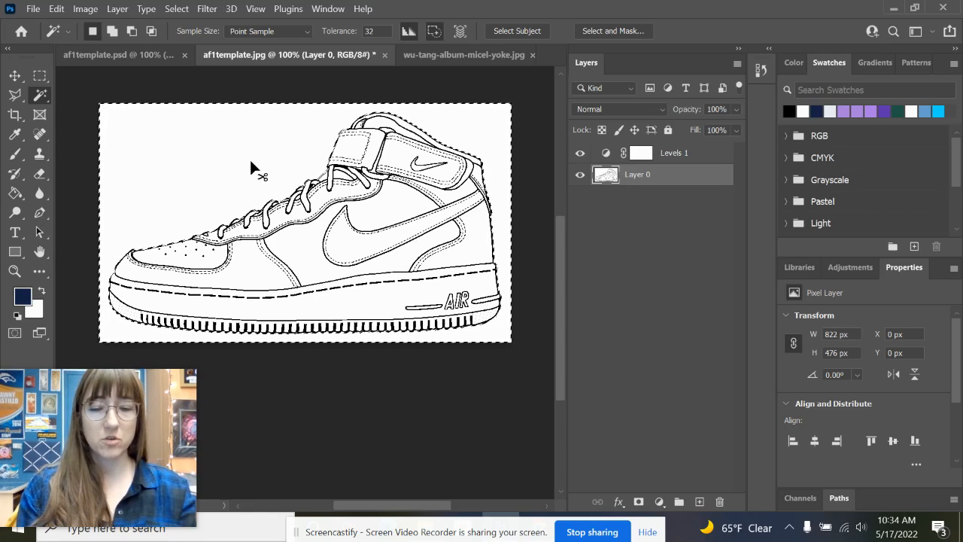
key(ctrl+shift+i)
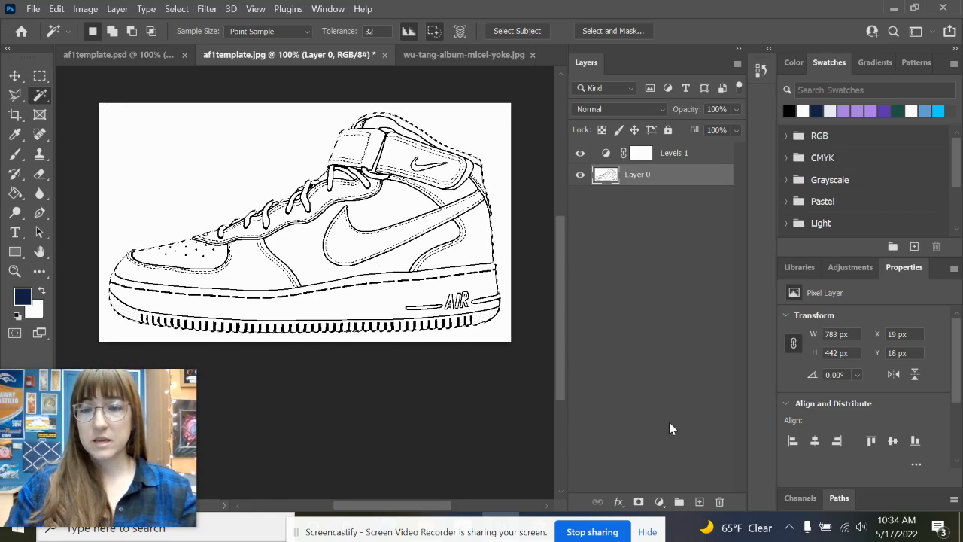
click(638, 502)
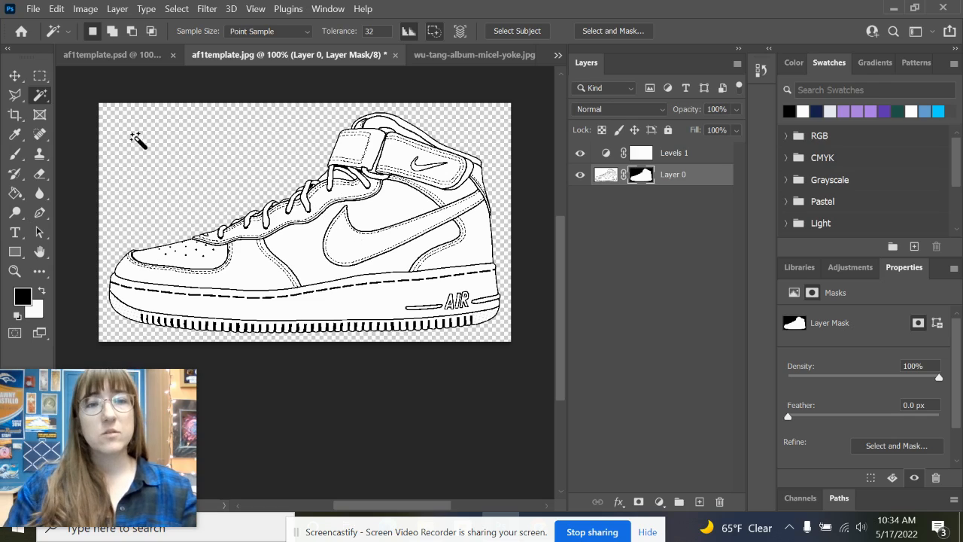
- Copy the Wu-Tang album image into the af1template.jpg document and place its layer above the Levels adjustment
click(16, 78)
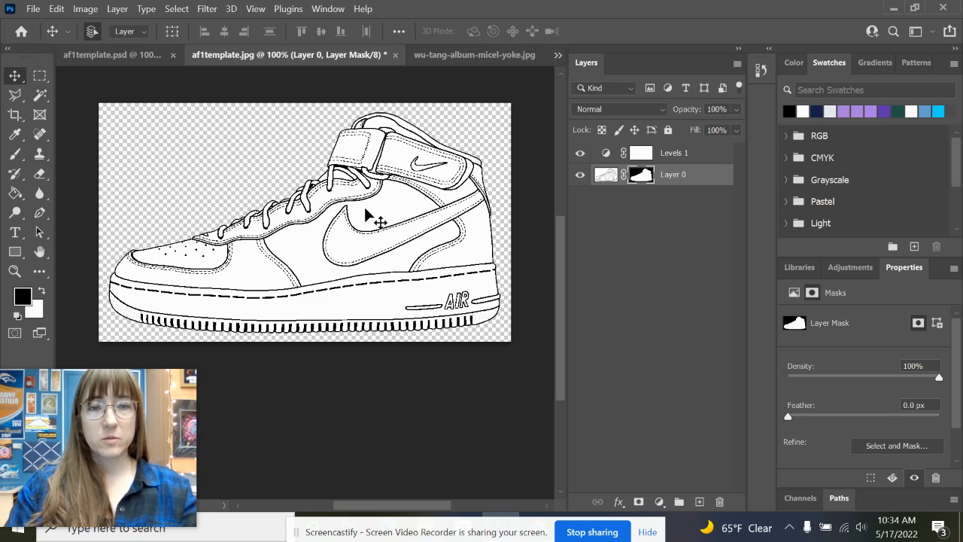
click(474, 55)
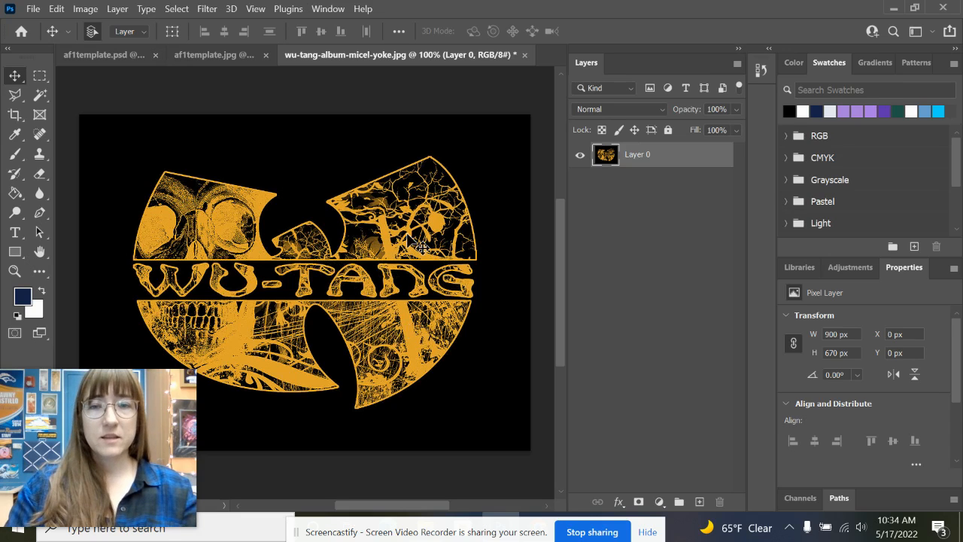
drag(405, 240, 368, 246)
drag(429, 194, 355, 197)
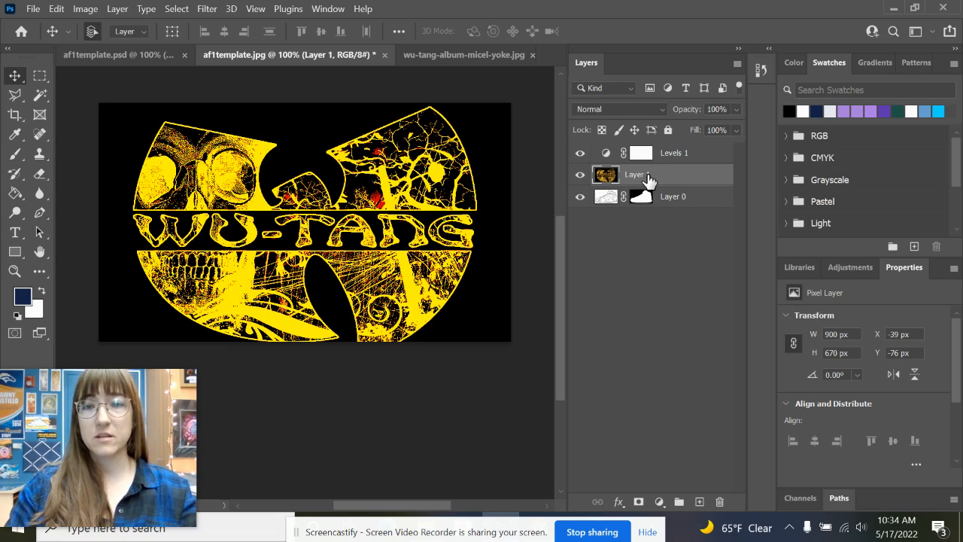
drag(649, 179, 655, 150)
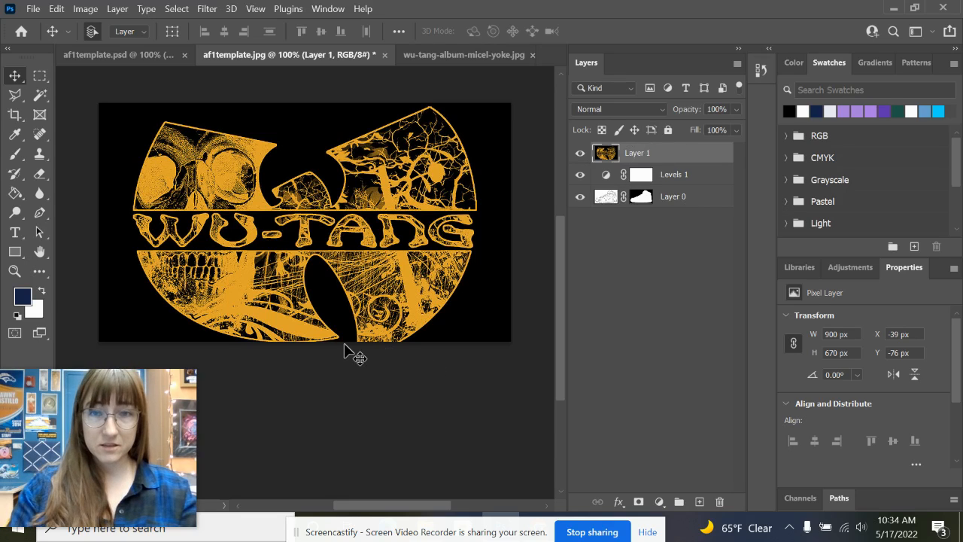
- Scale the Wu-Tang image proportionally to about 43.78% with Free Transform and position it over the sneaker's side
key(ctrl+t)
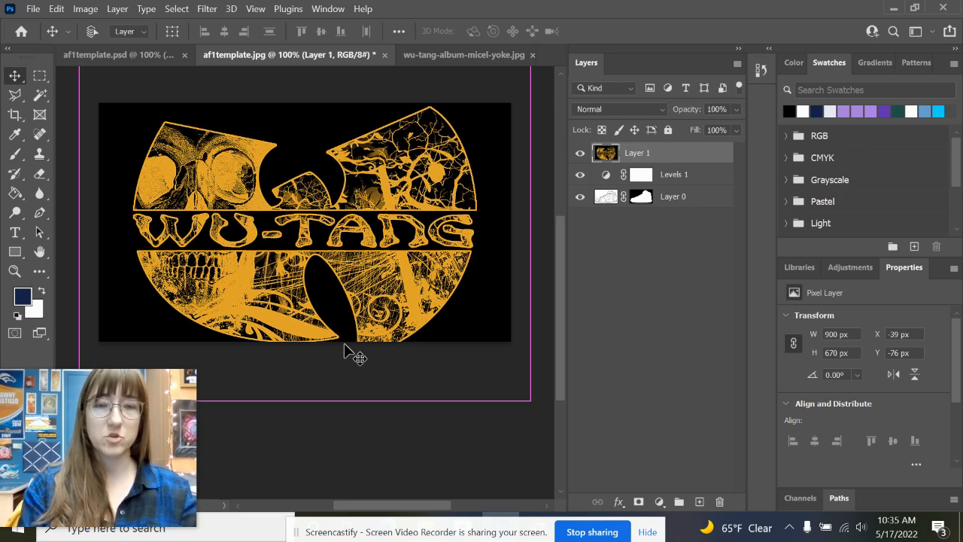
scroll(418, 282, up, 2)
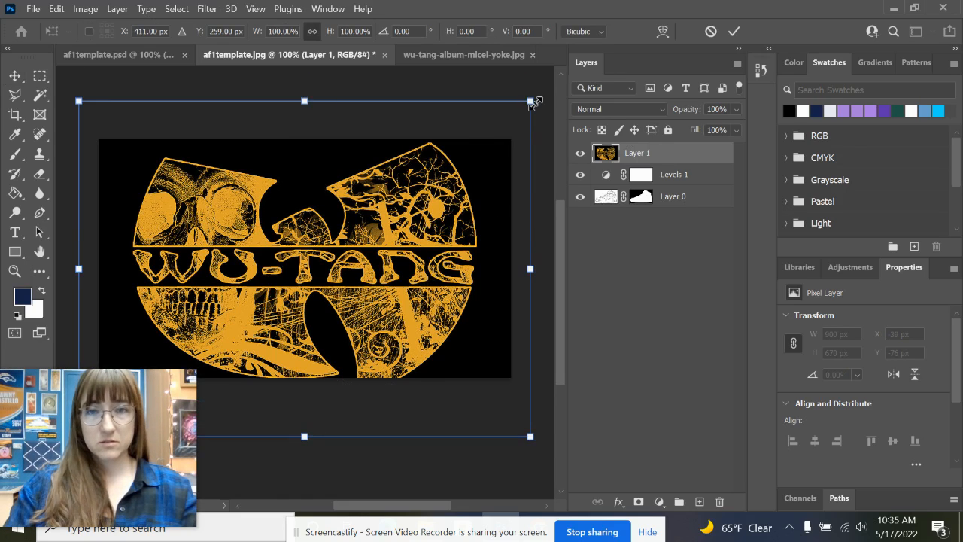
drag(532, 102, 305, 271)
drag(260, 309, 452, 219)
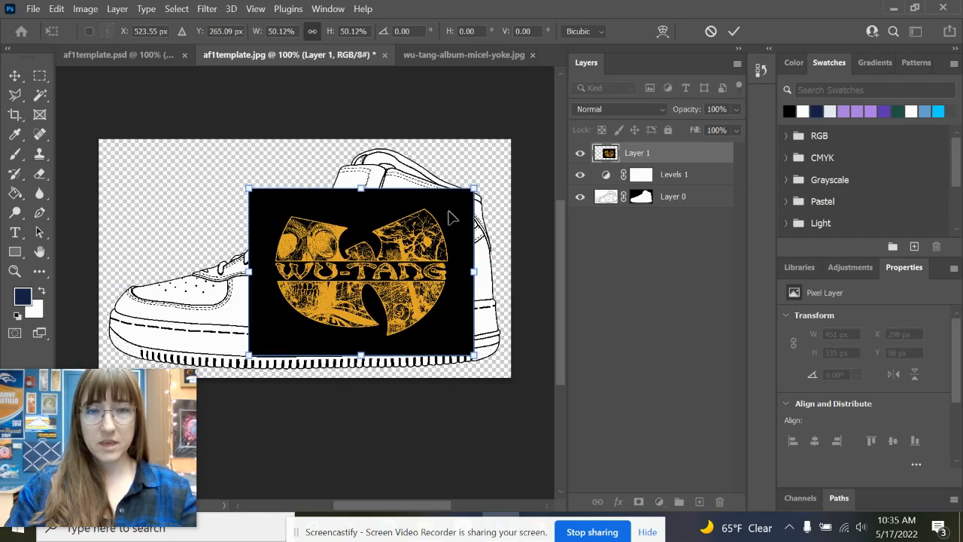
drag(475, 188, 449, 208)
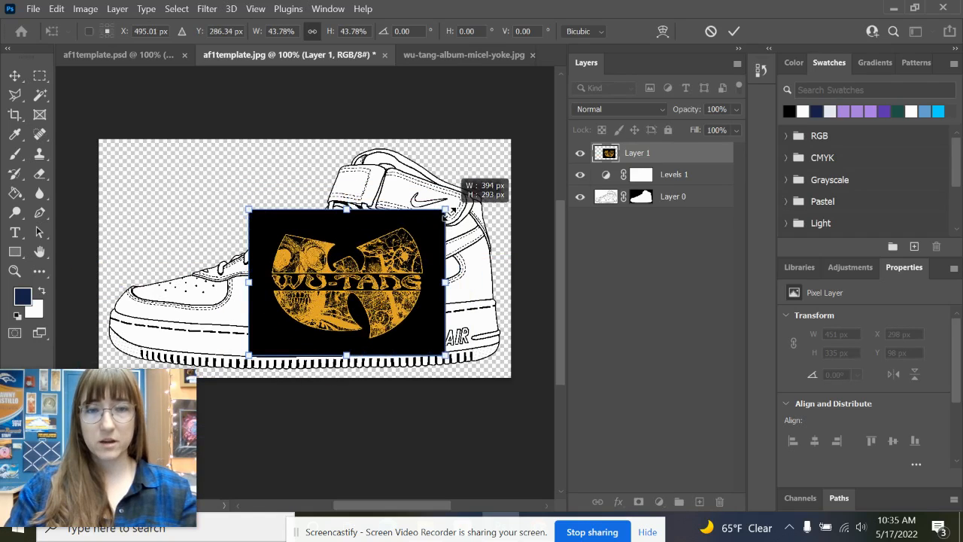
drag(400, 284, 427, 276)
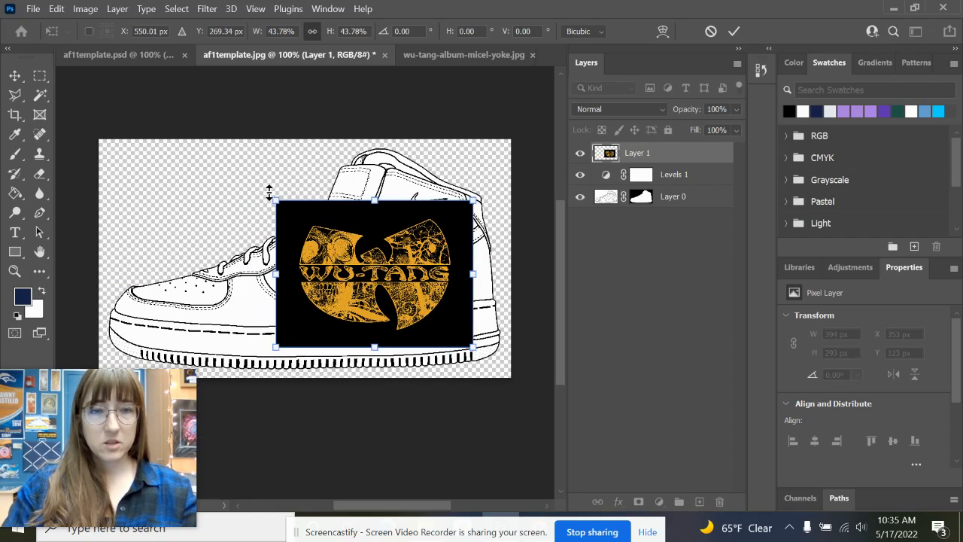
- Rotate the Wu-Tang image to about -15.61°, scale it to about 44.25% and reposition it over the sneaker's swoosh area
drag(267, 196, 256, 229)
drag(447, 277, 430, 274)
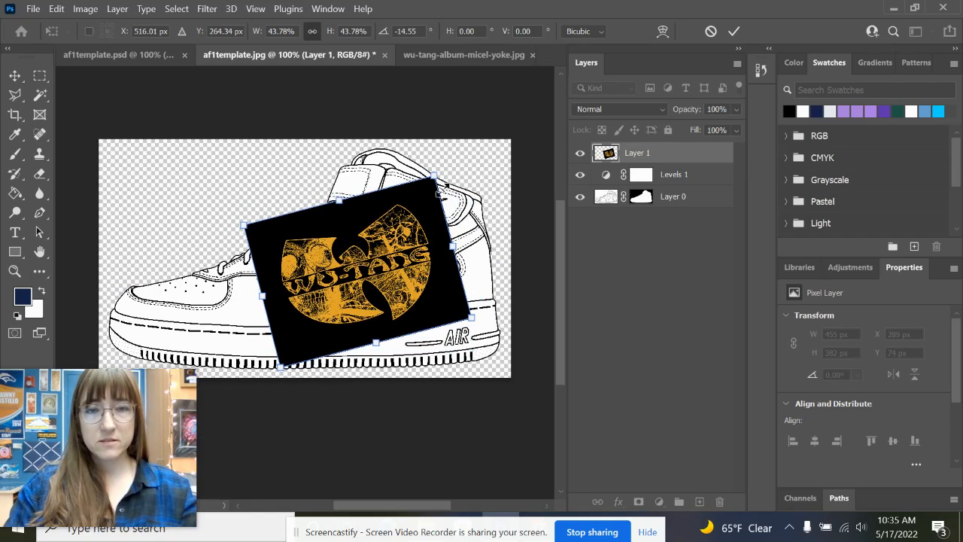
drag(444, 171, 445, 166)
drag(430, 265, 438, 268)
drag(381, 274, 113, 360)
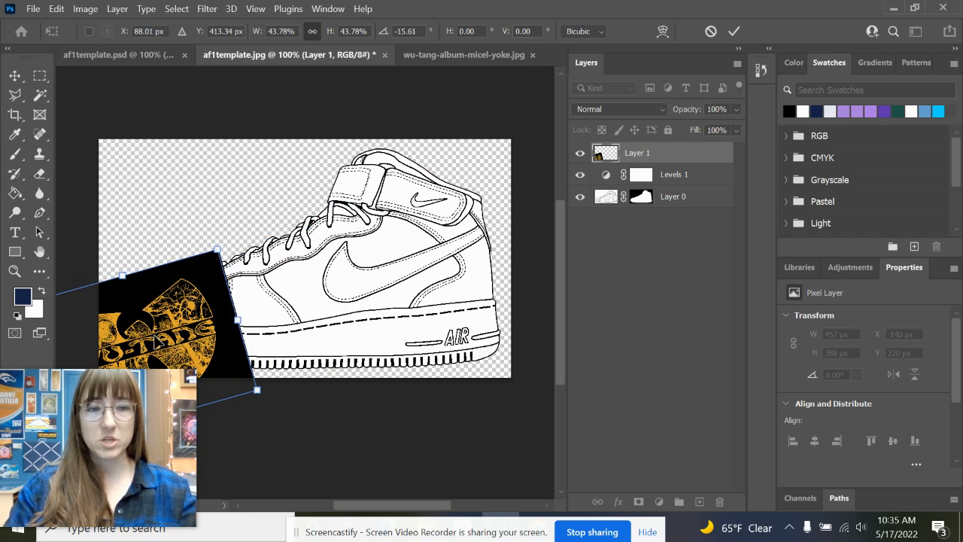
drag(157, 338, 387, 258)
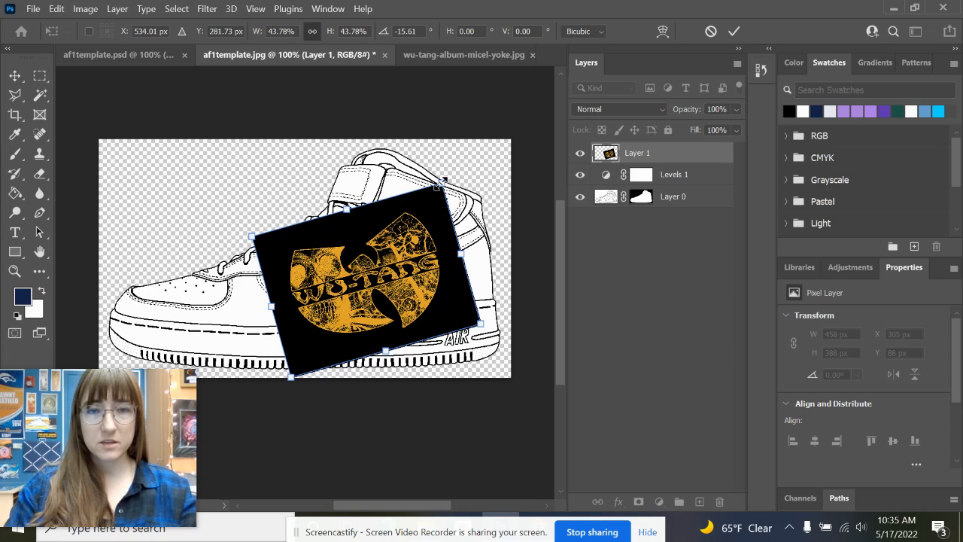
drag(443, 181, 444, 180)
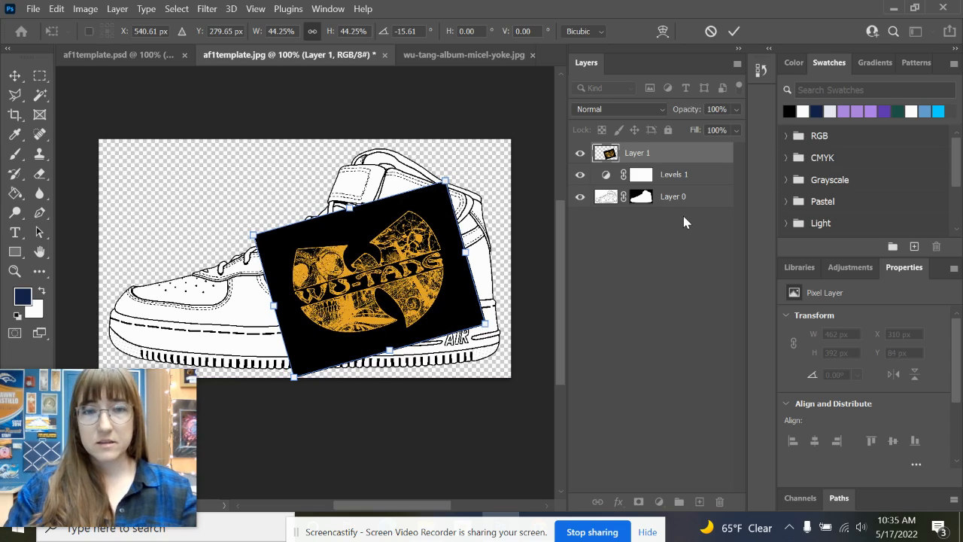
- Lower Layer 1's opacity to 46% and refit the artwork over the shoe's side at about 42.59% scale and -19.47° rotation
click(736, 110)
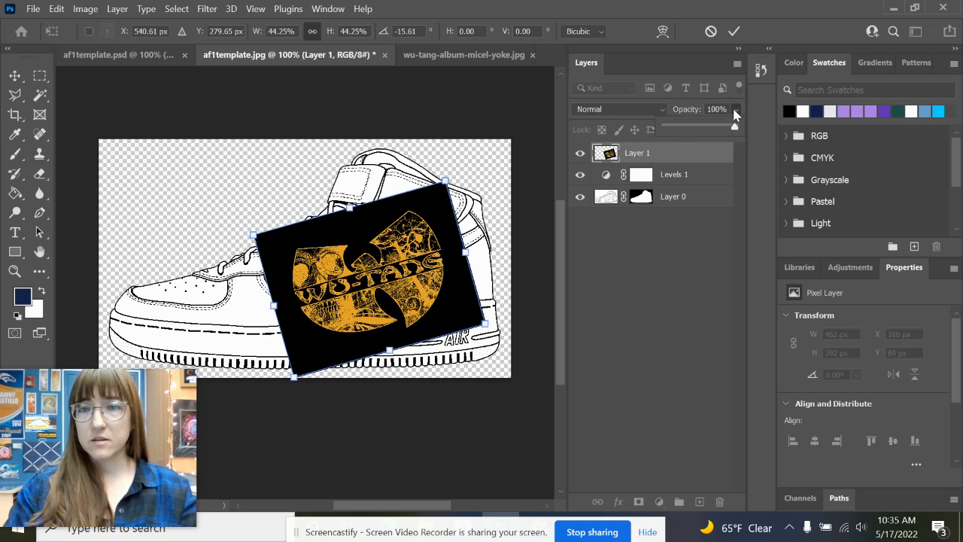
click(698, 128)
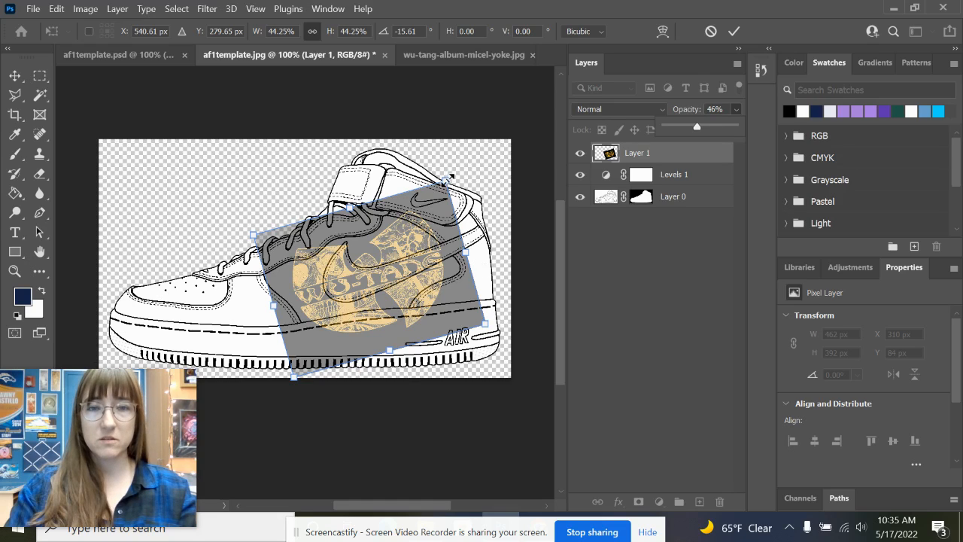
drag(450, 169, 435, 182)
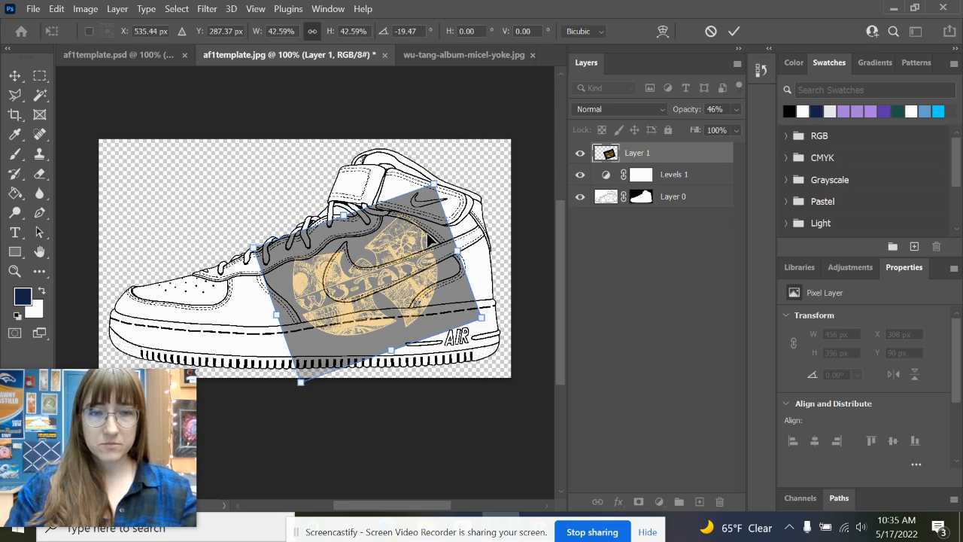
drag(427, 233, 422, 222)
- Restore Layer 1's opacity to 100%, commit the transform and deselect the layer
click(736, 109)
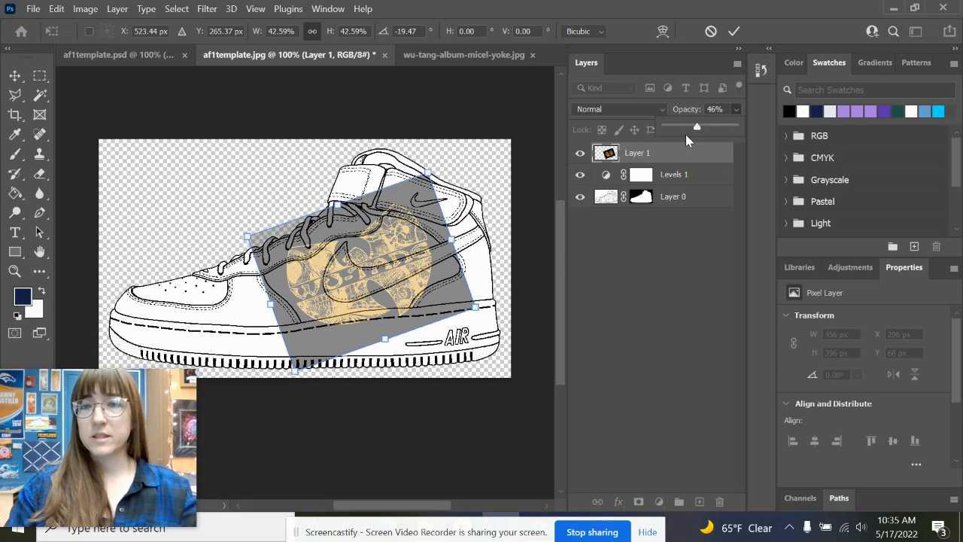
drag(699, 129, 756, 133)
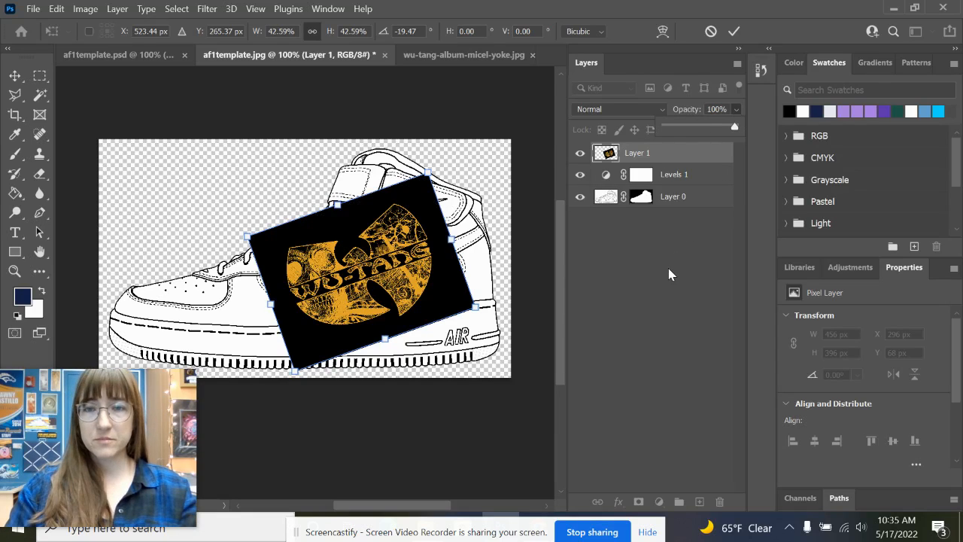
key(Return)
click(663, 245)
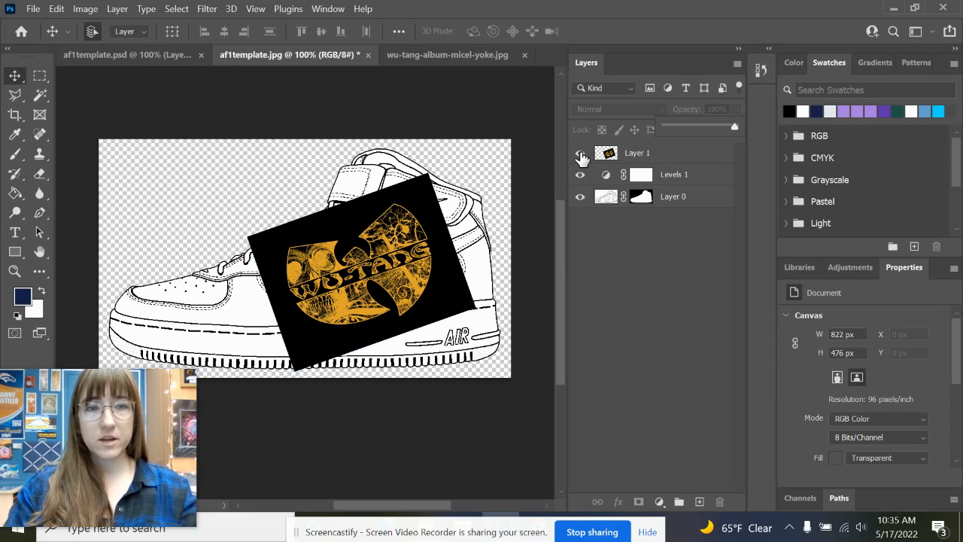
- Select the side panel around the swoosh on Layer 0 with the Magic Wand and mask the Wu-Tang Layer 1 to it
click(581, 156)
click(581, 155)
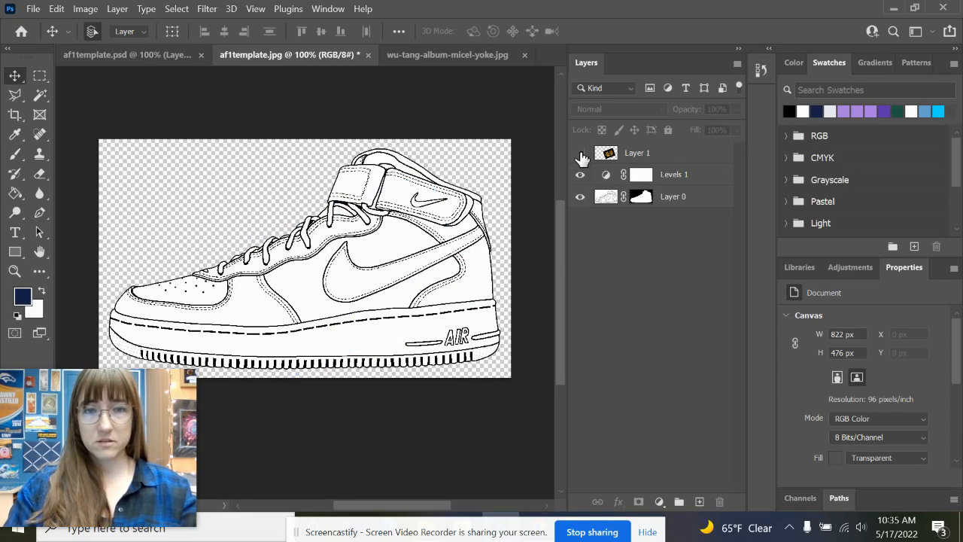
click(41, 96)
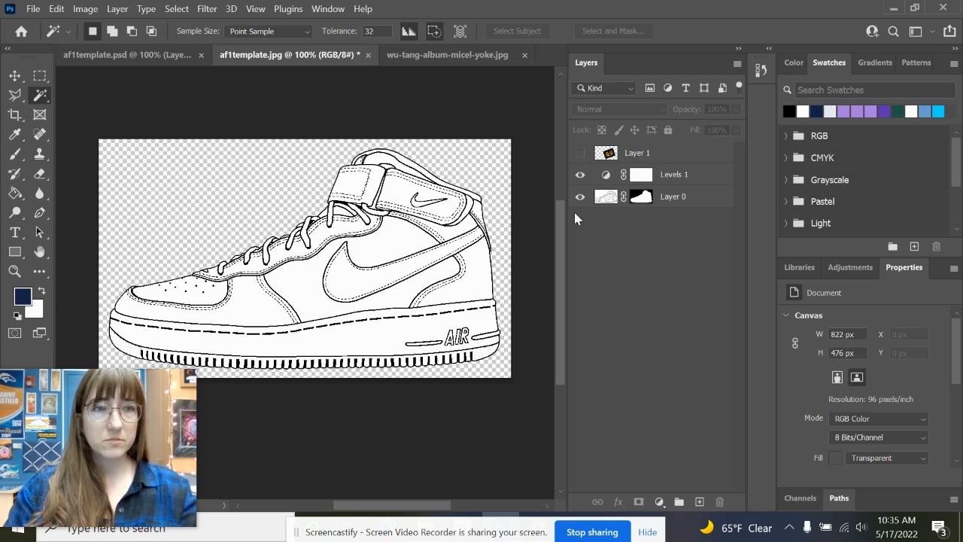
click(676, 203)
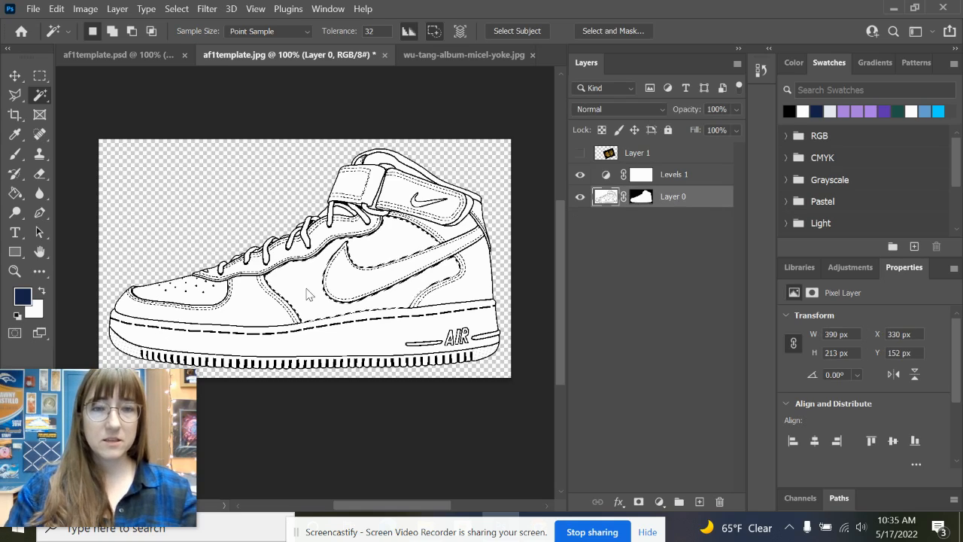
click(332, 252)
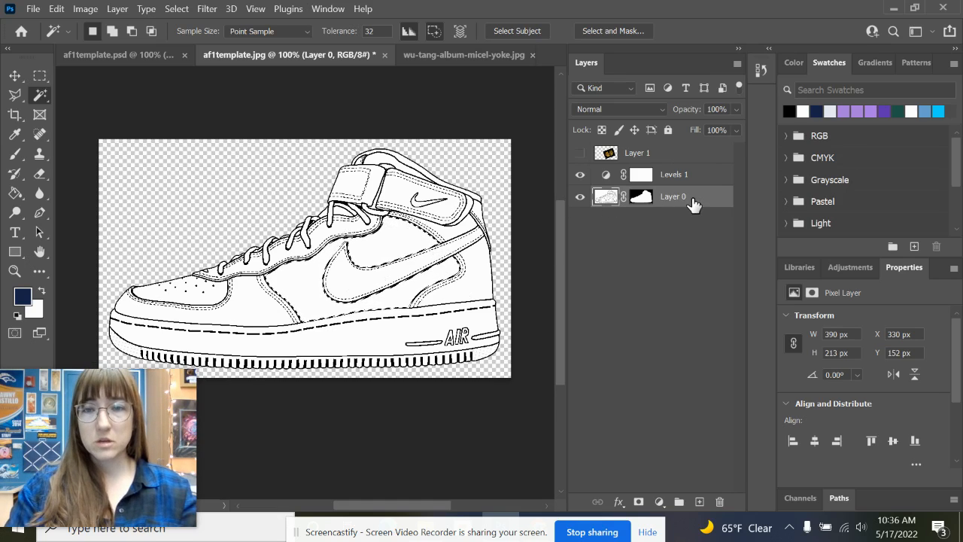
click(580, 154)
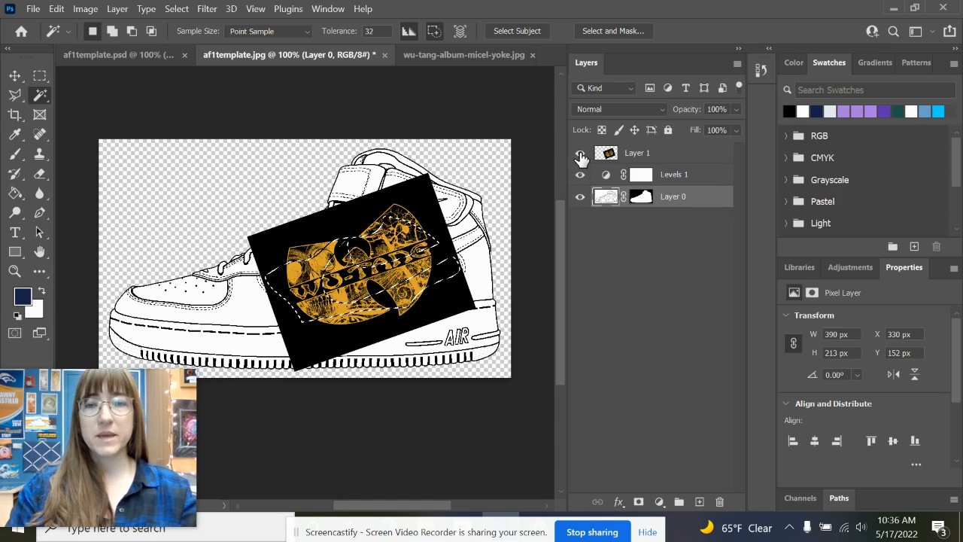
click(638, 159)
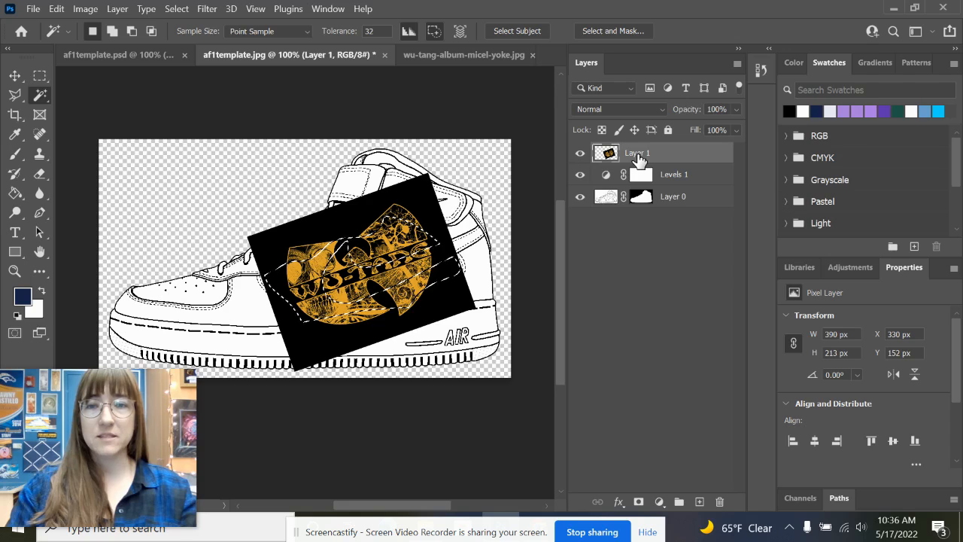
click(638, 502)
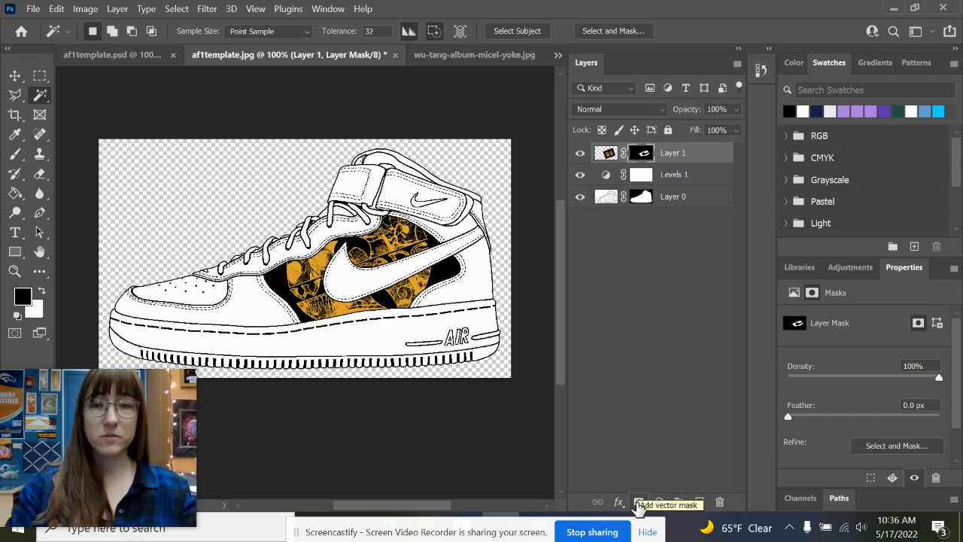
- Duplicate the masked Layer 1 and delete the duplicate's layer mask without applying it
click(608, 154)
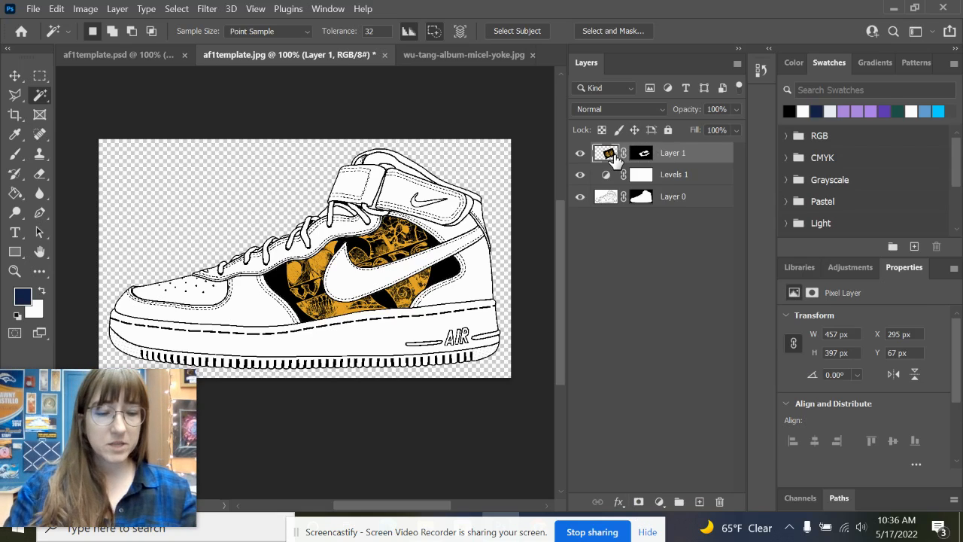
key(ctrl+j)
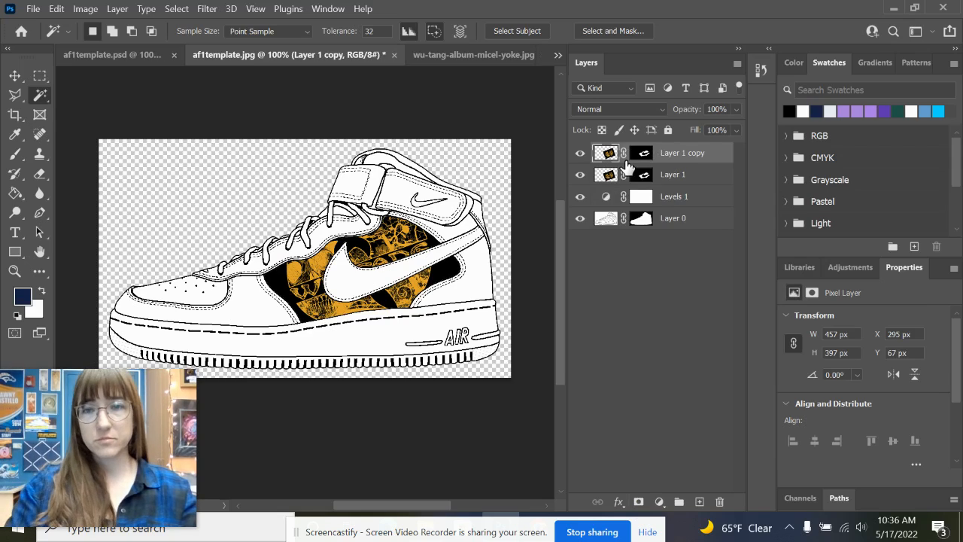
click(642, 155)
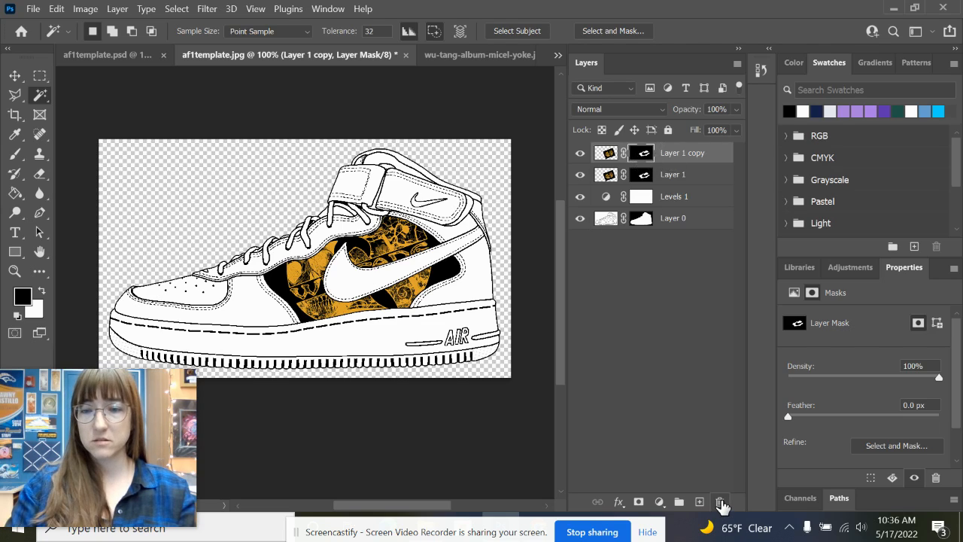
click(720, 503)
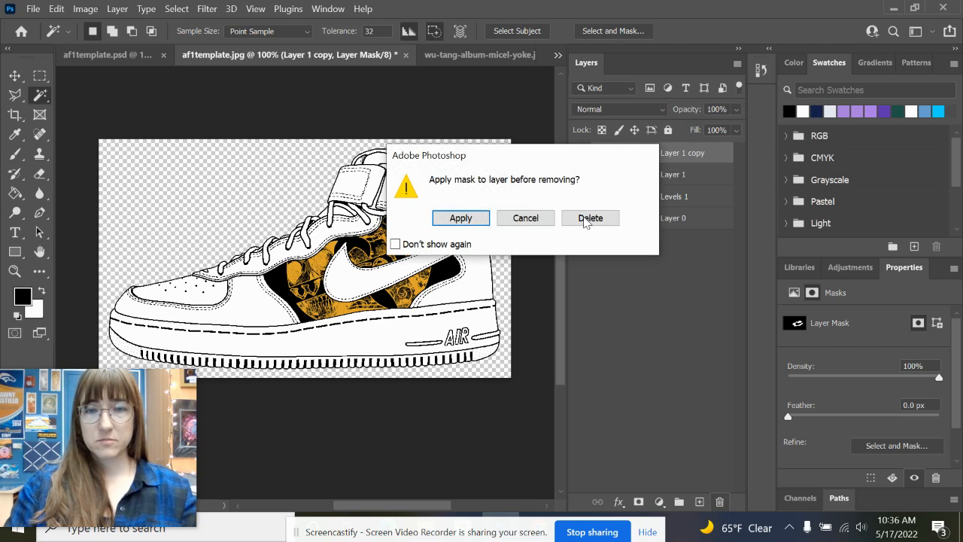
click(601, 221)
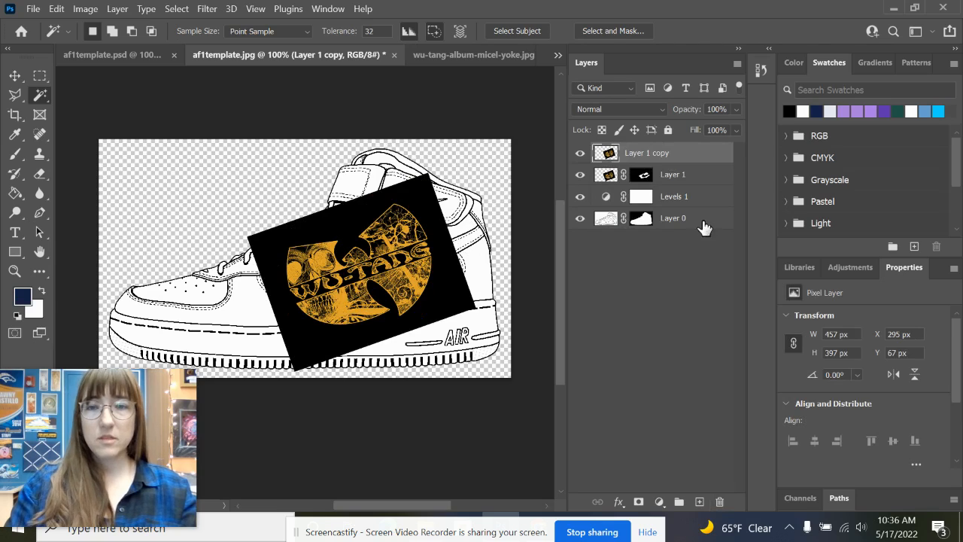
- Select the large side swoosh on Layer 0 with the Magic Wand and mask Layer 1 copy to that shape
click(579, 153)
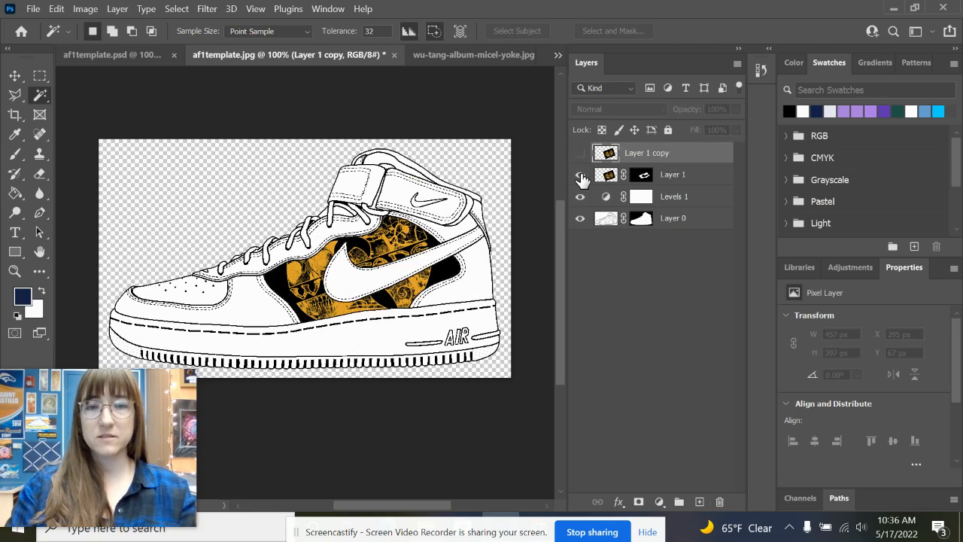
click(611, 219)
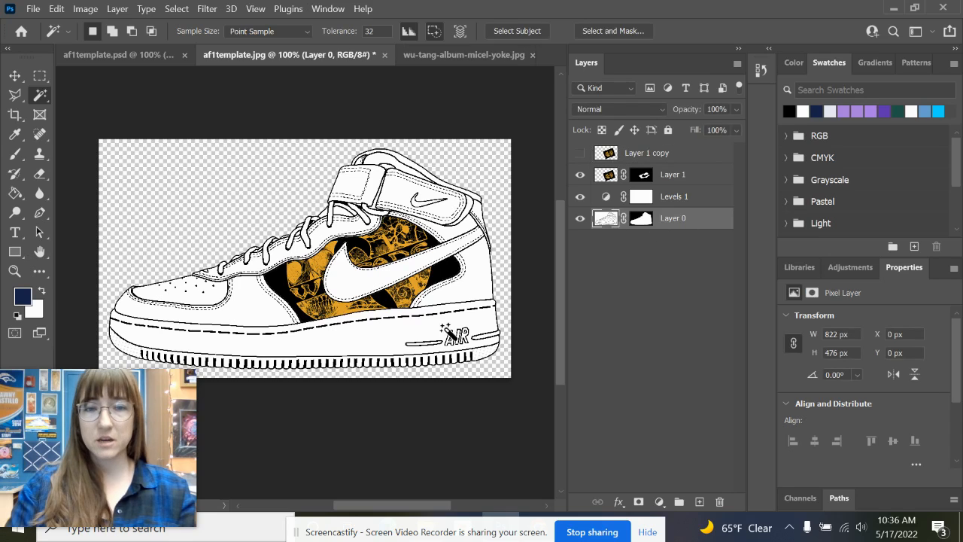
click(362, 283)
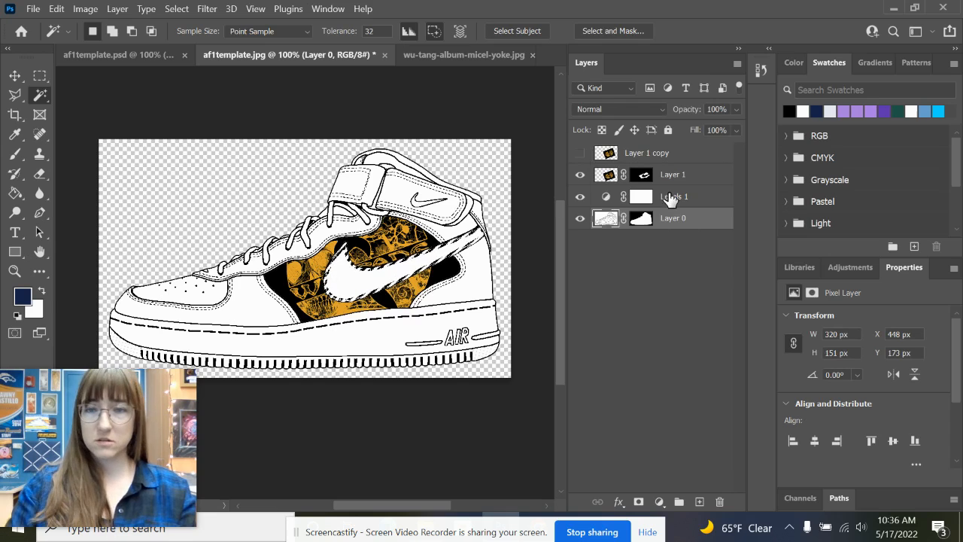
click(579, 154)
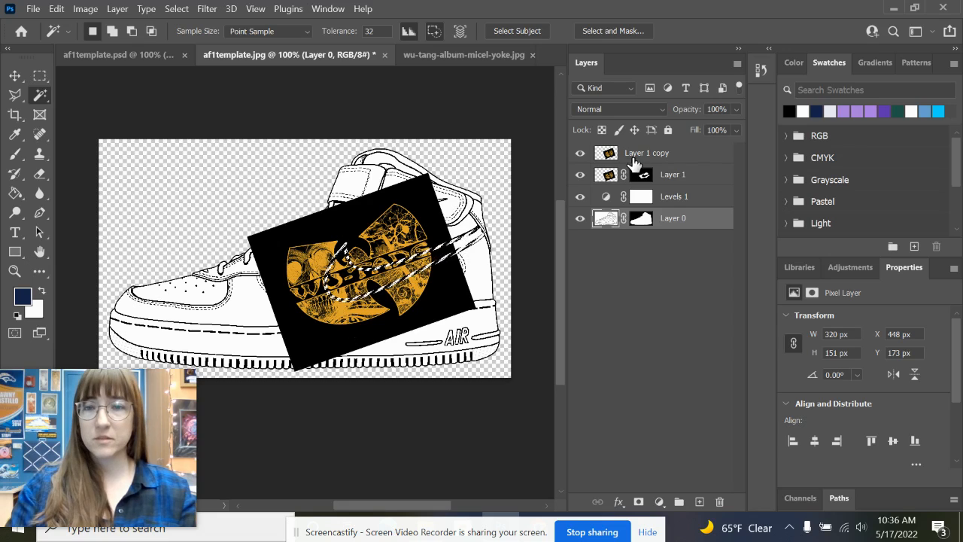
click(604, 154)
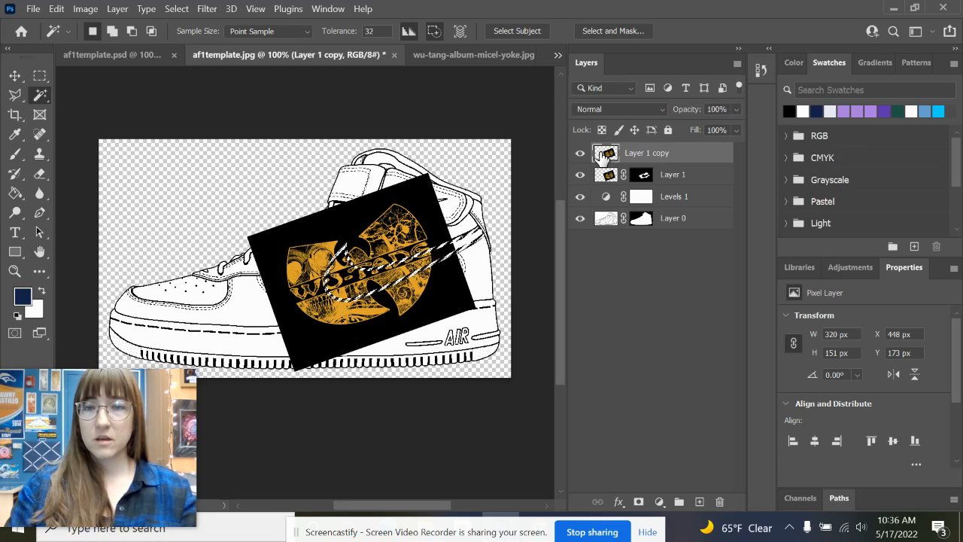
click(639, 502)
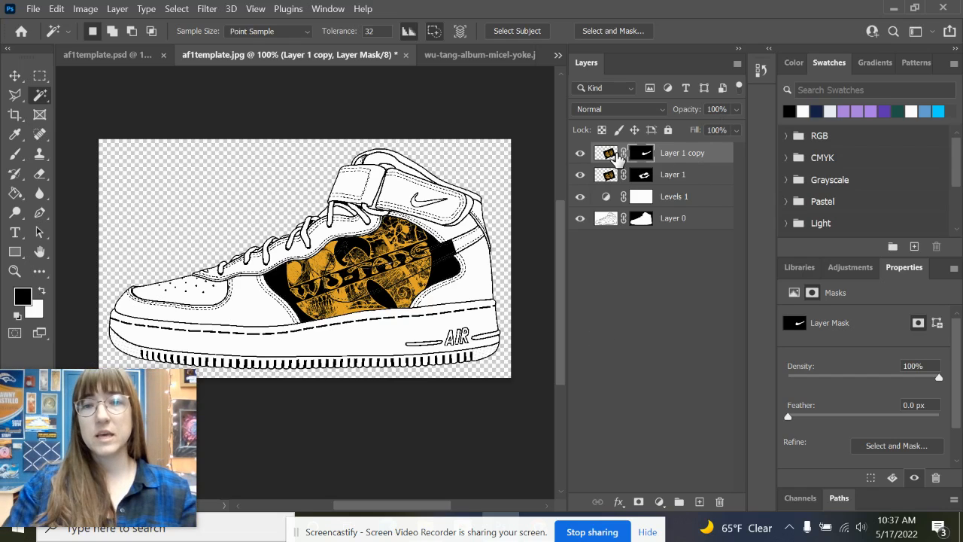
- Reduce the opacity of the swoosh-masked Layer 1 copy to 54%
click(611, 156)
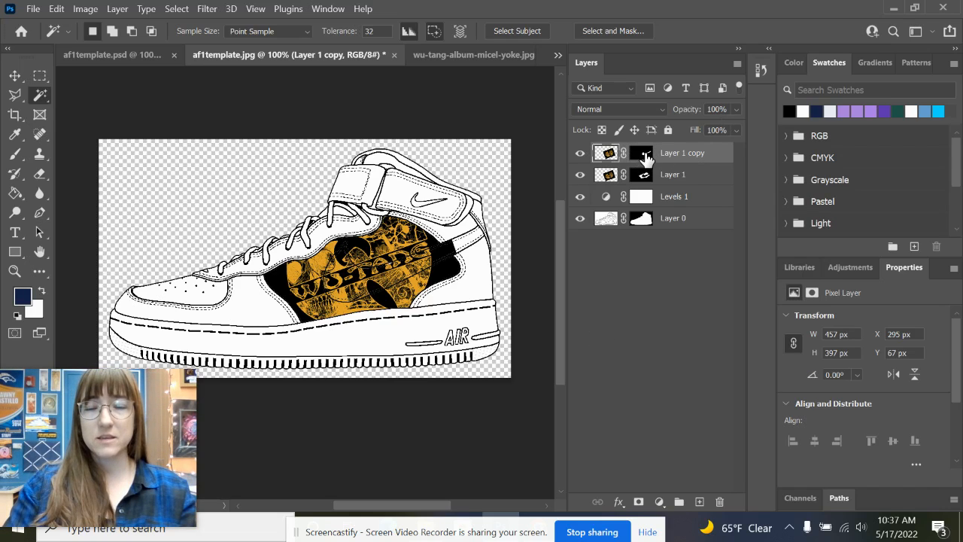
click(735, 110)
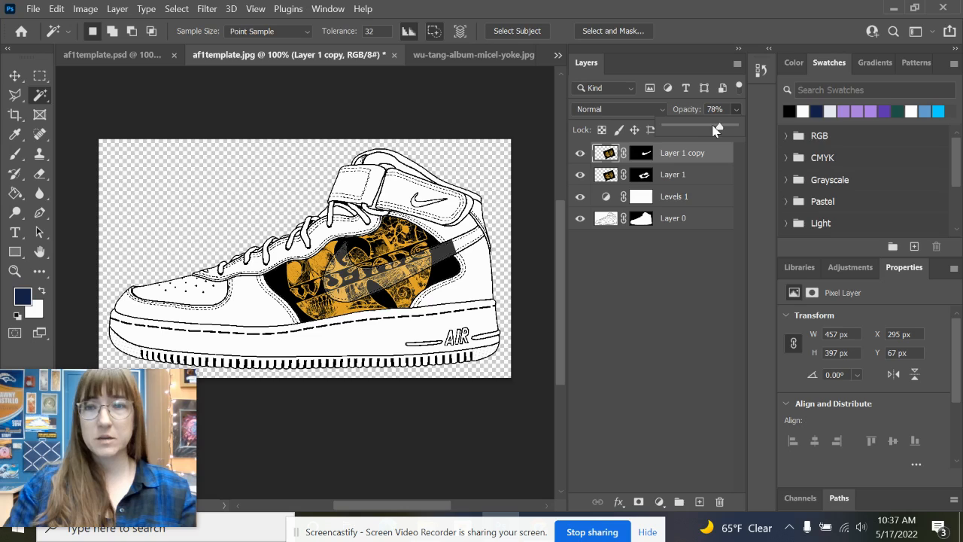
drag(716, 129, 711, 130)
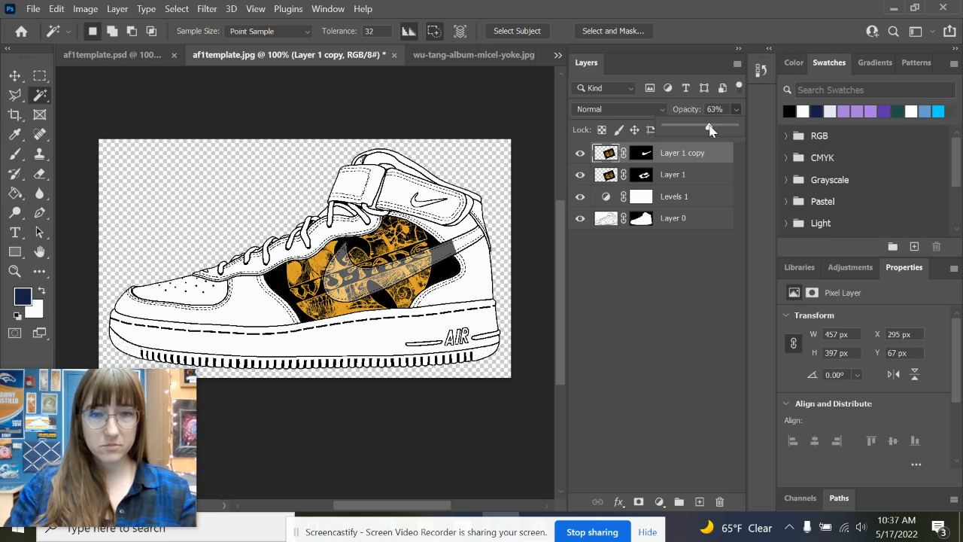
drag(707, 129, 701, 129)
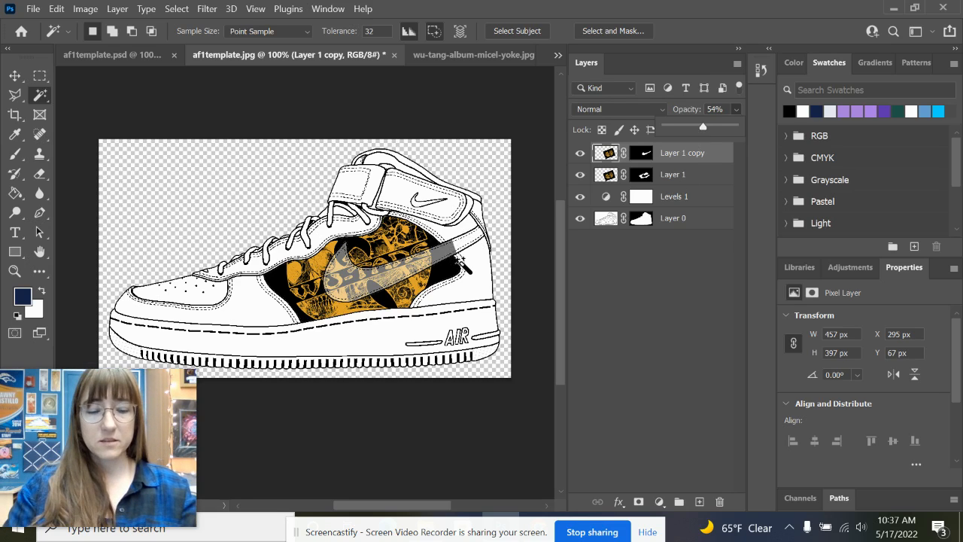
- Sample the artwork's orange and black and the swoosh's grey with the Eyedropper, ending with the light grey as foreground color
scroll(460, 261, up, 1)
scroll(462, 259, up, 2)
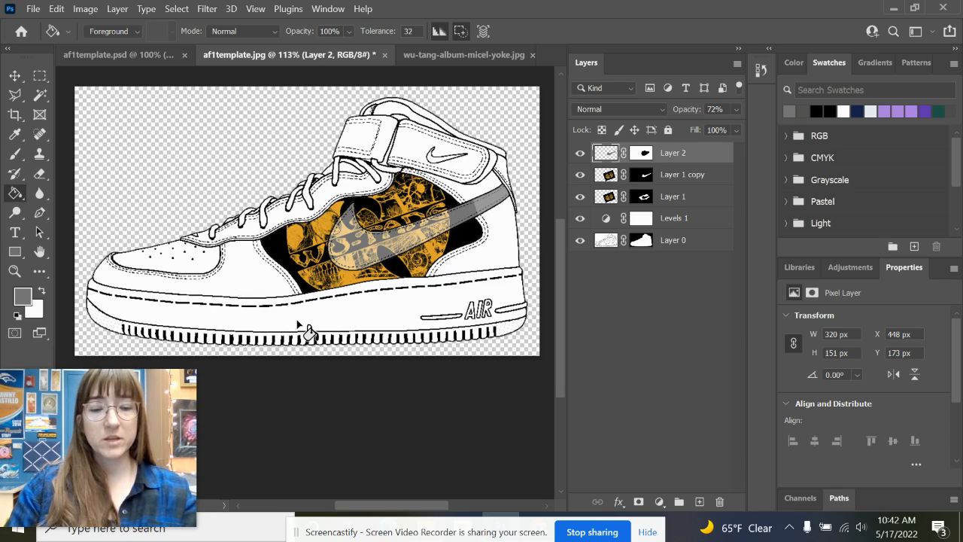
key(i)
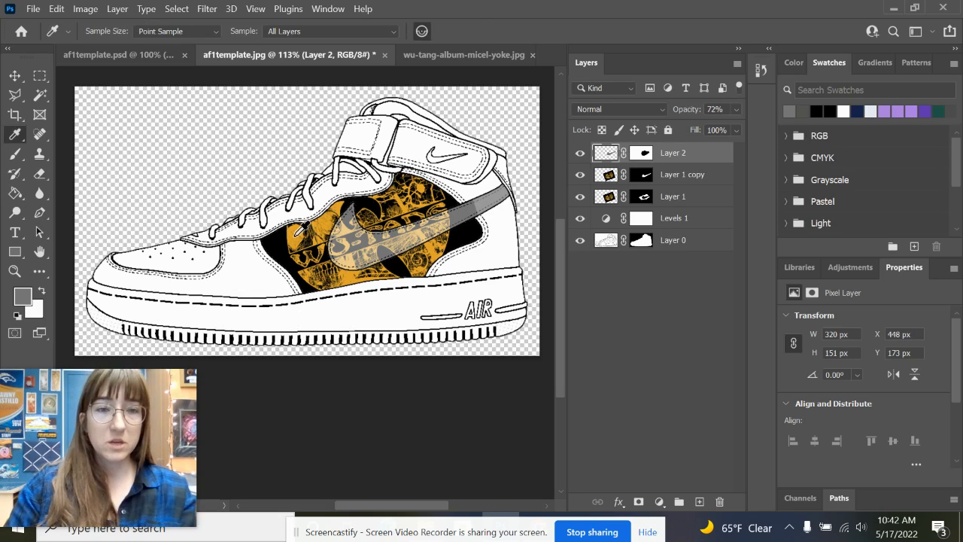
click(294, 234)
click(270, 246)
click(467, 217)
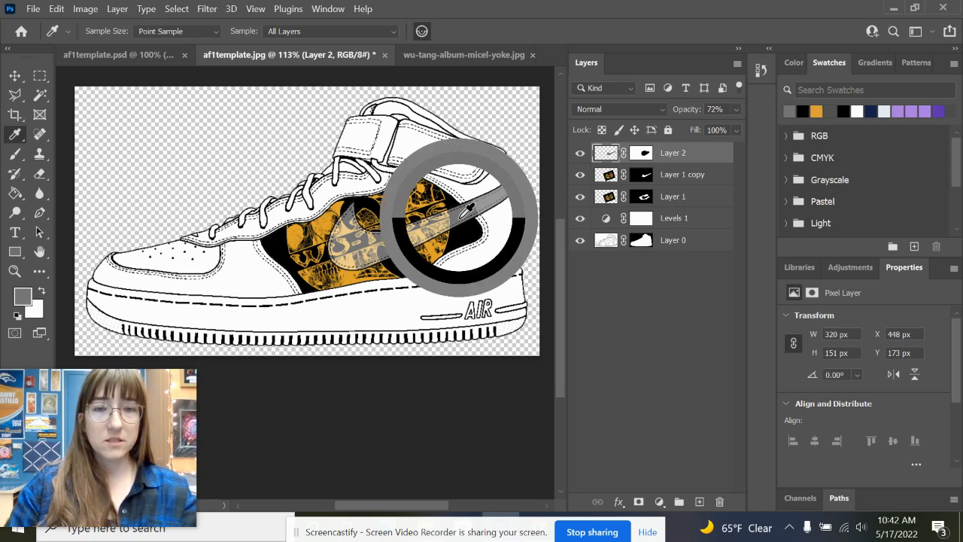
click(496, 194)
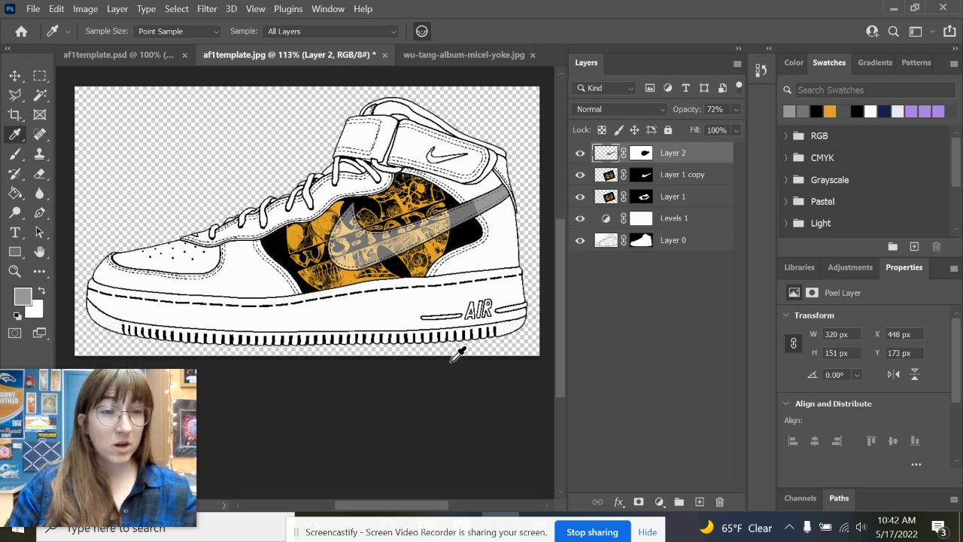
- Select the outsole, laces, small strap swoosh, heel patch and small tab above the strap on Layer 0 with the Magic Wand
click(607, 246)
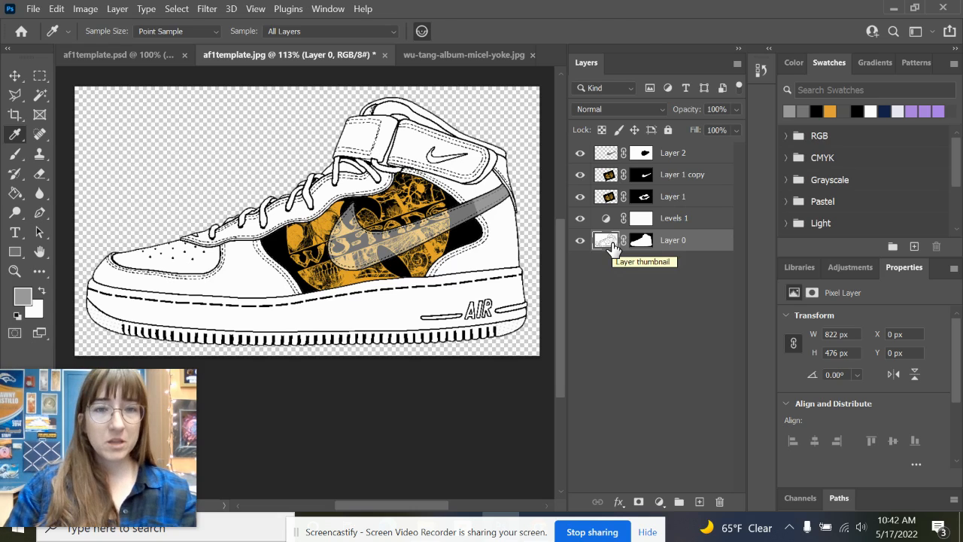
key(w)
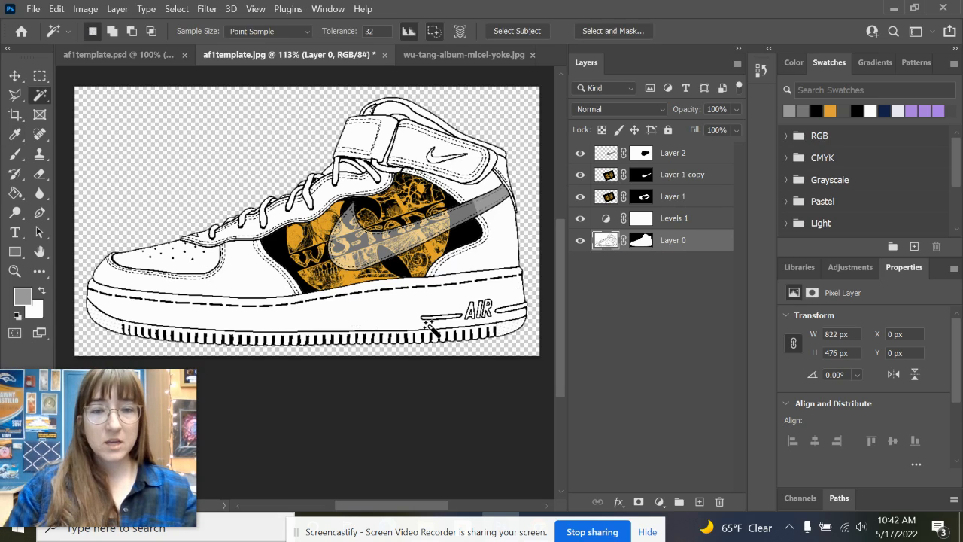
scroll(437, 314, up, 2)
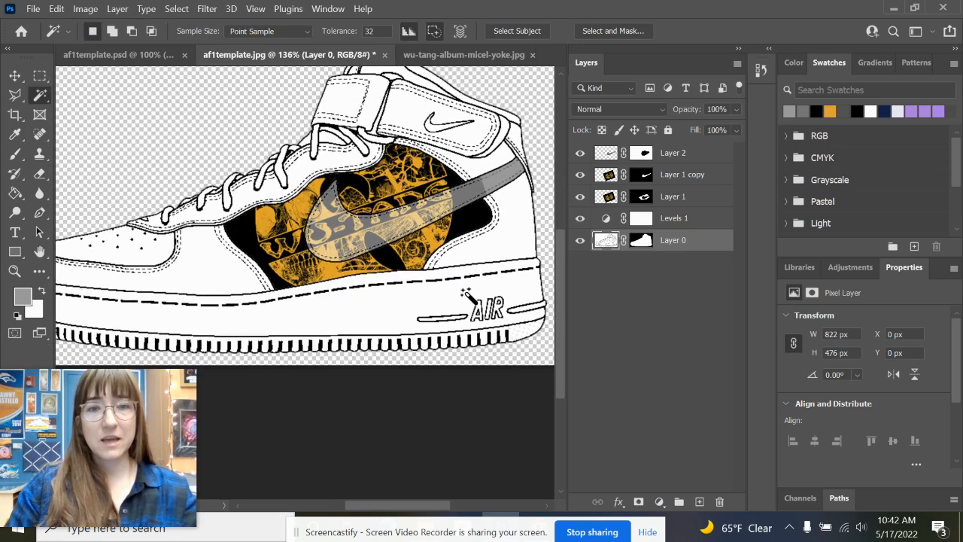
click(453, 338)
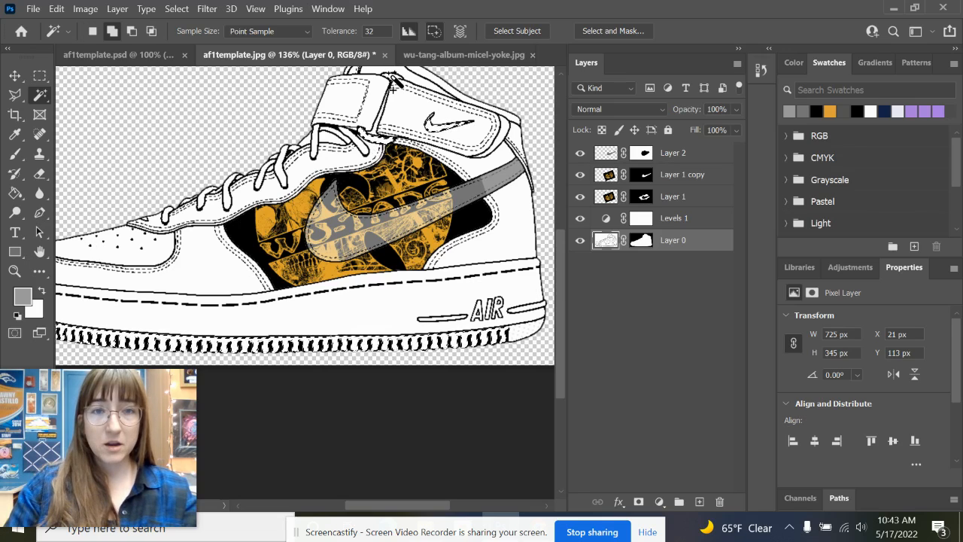
shift+click(393, 89)
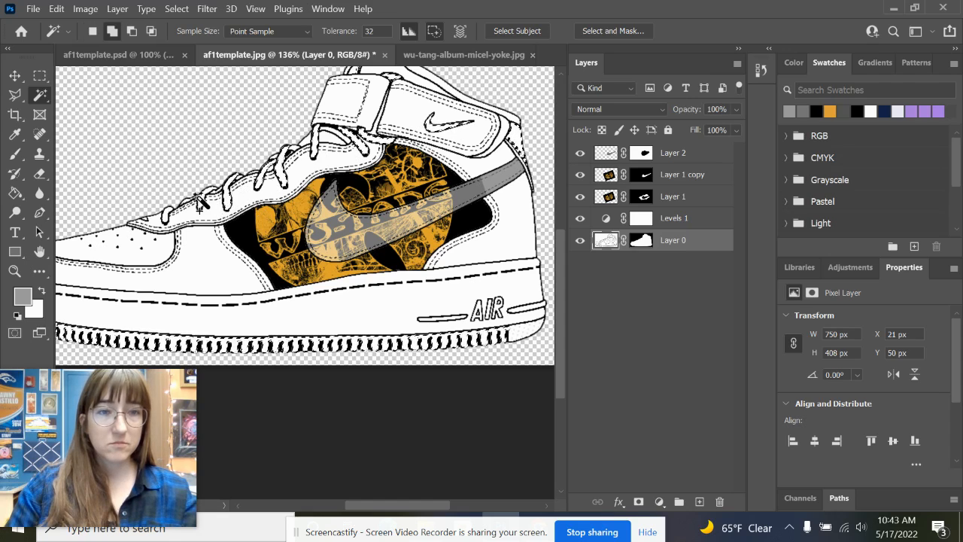
scroll(284, 228, down, 2)
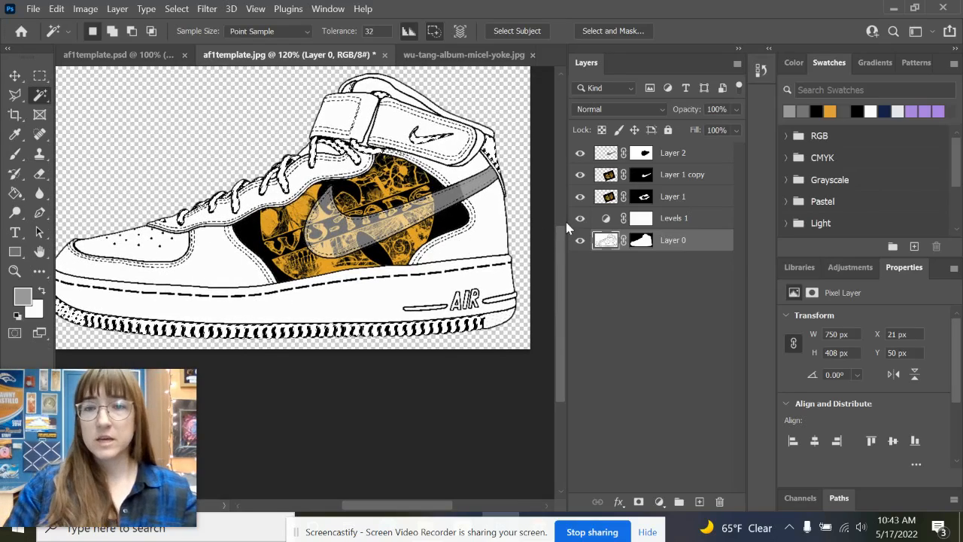
- Add a new layer at the top of the stack, fill the selected areas with the artwork's orange using Paint Bucket, and deselect
click(700, 503)
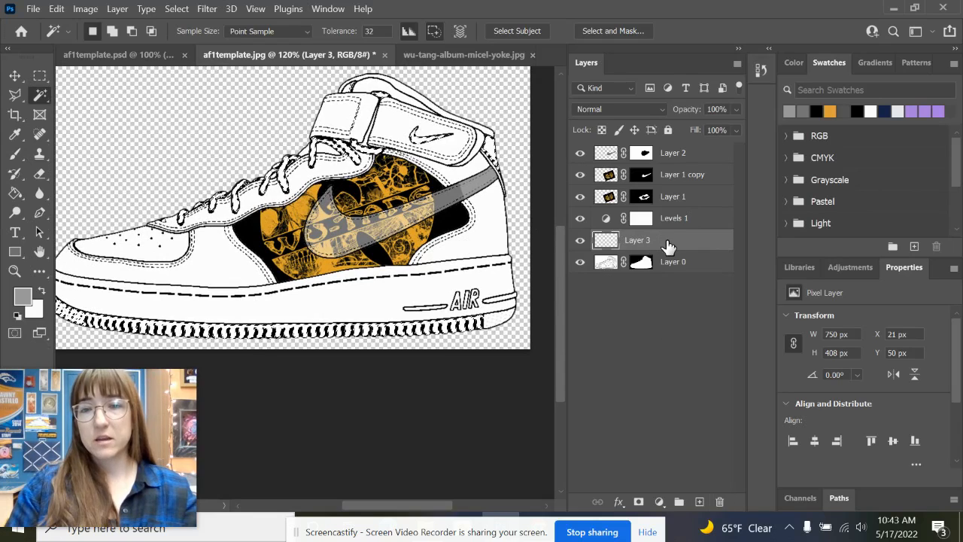
drag(667, 245, 669, 155)
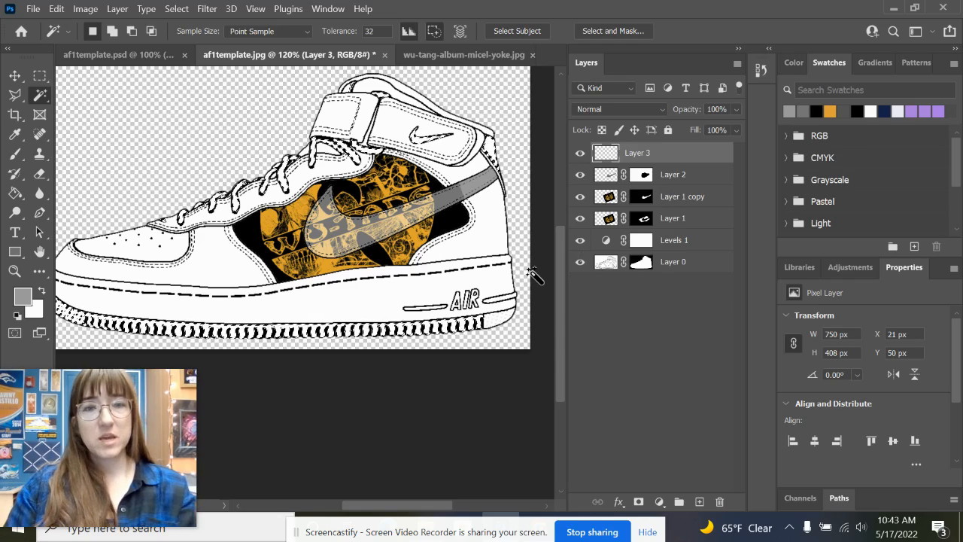
key(g)
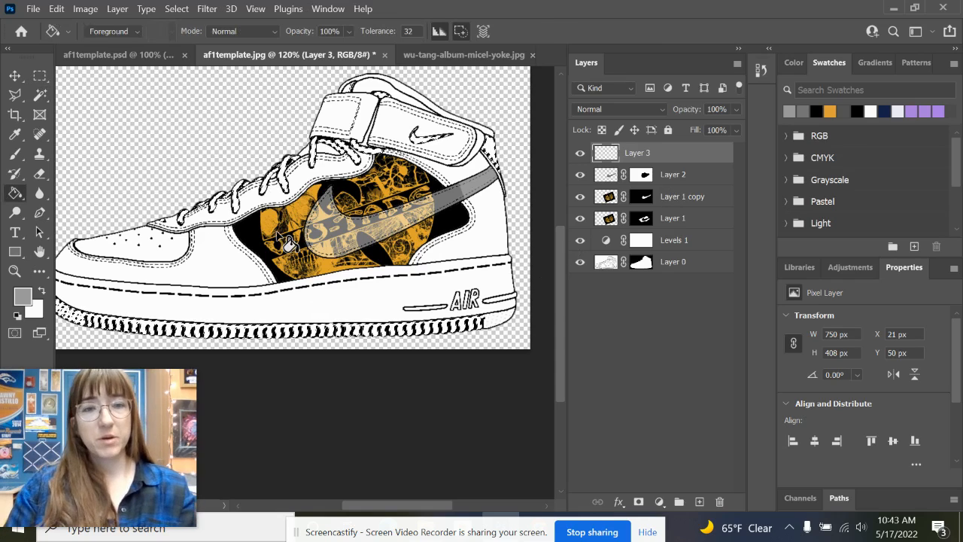
click(831, 110)
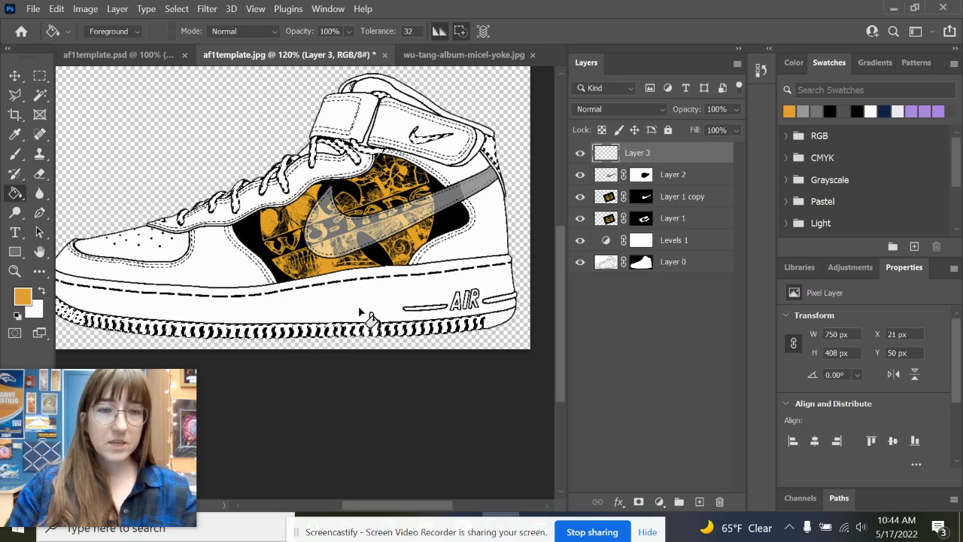
click(416, 144)
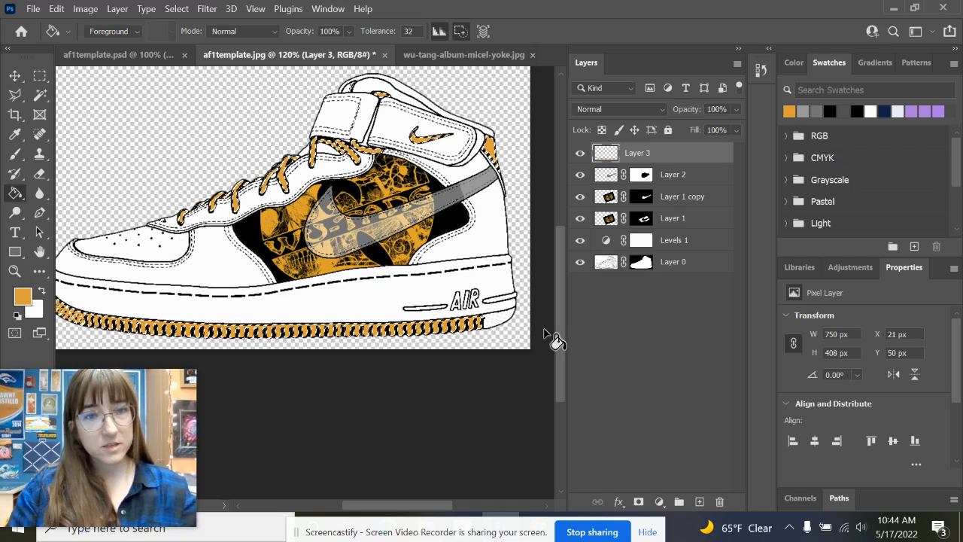
key(ctrl+d)
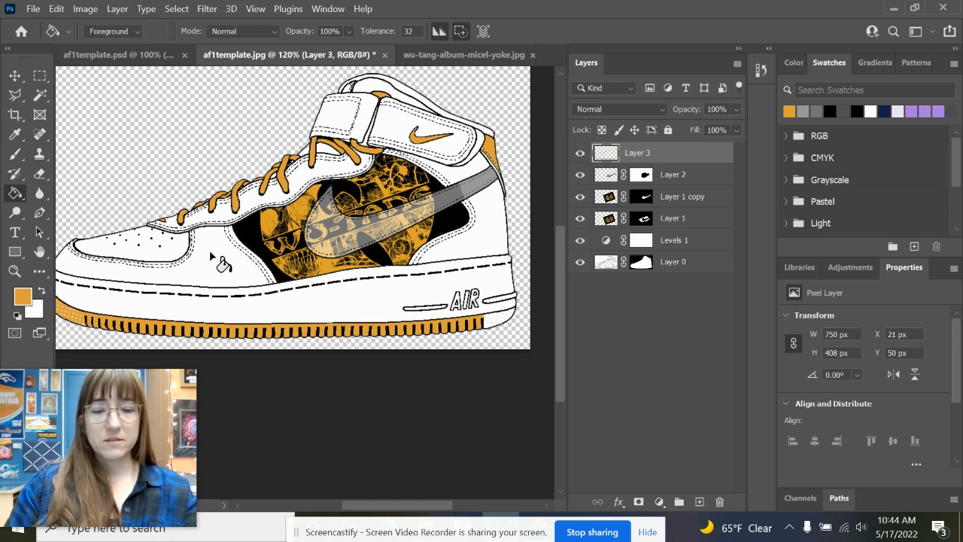
- Select the perforated toe box and the ankle strap panels on Layer 0 with the Magic Wand
key(w)
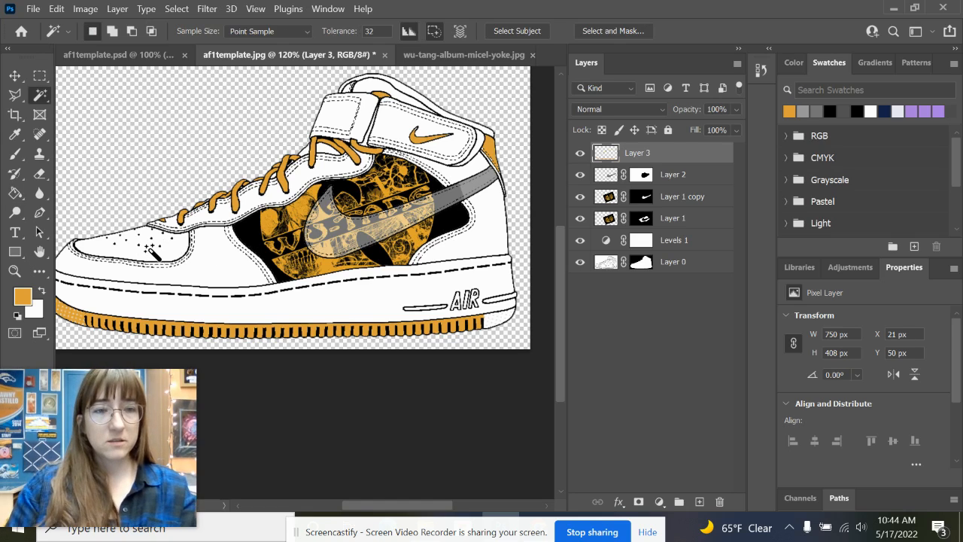
click(618, 263)
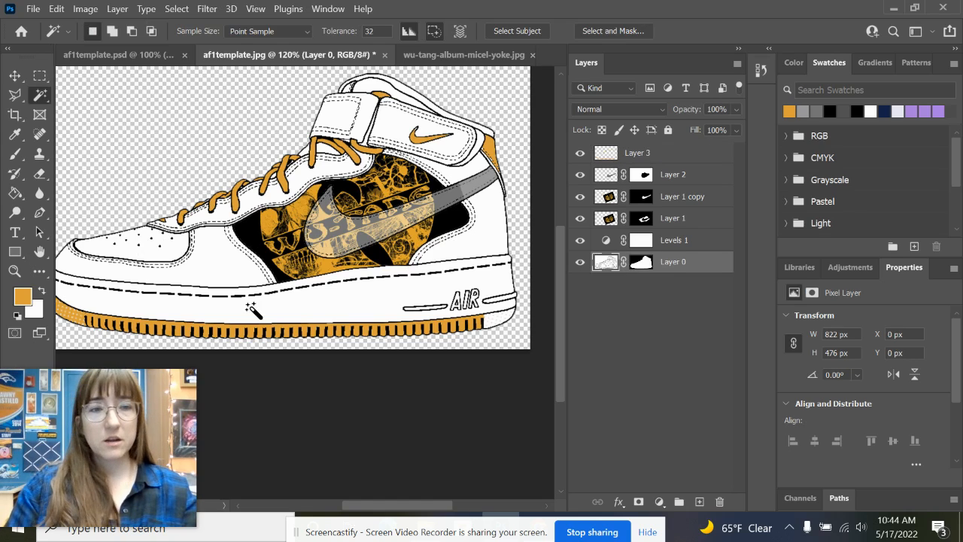
click(151, 251)
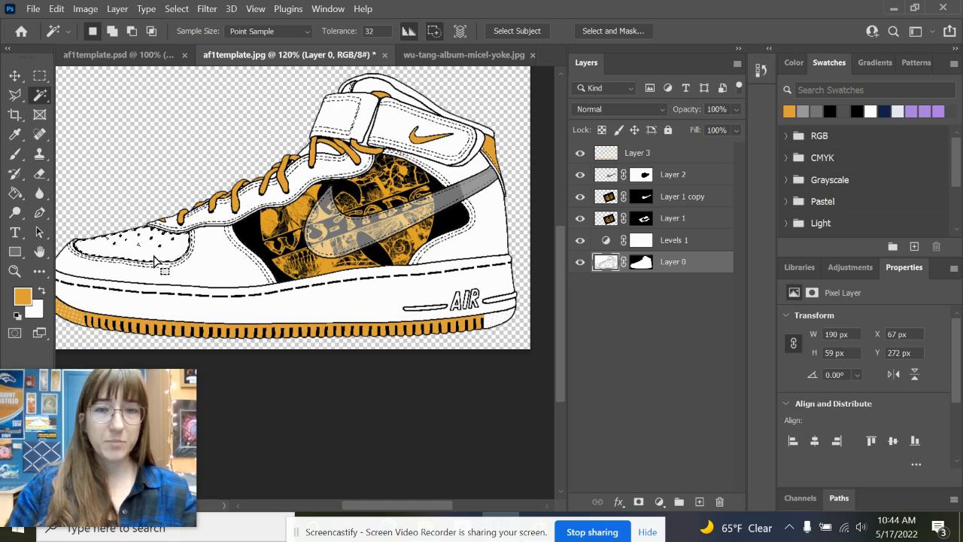
key(shift)
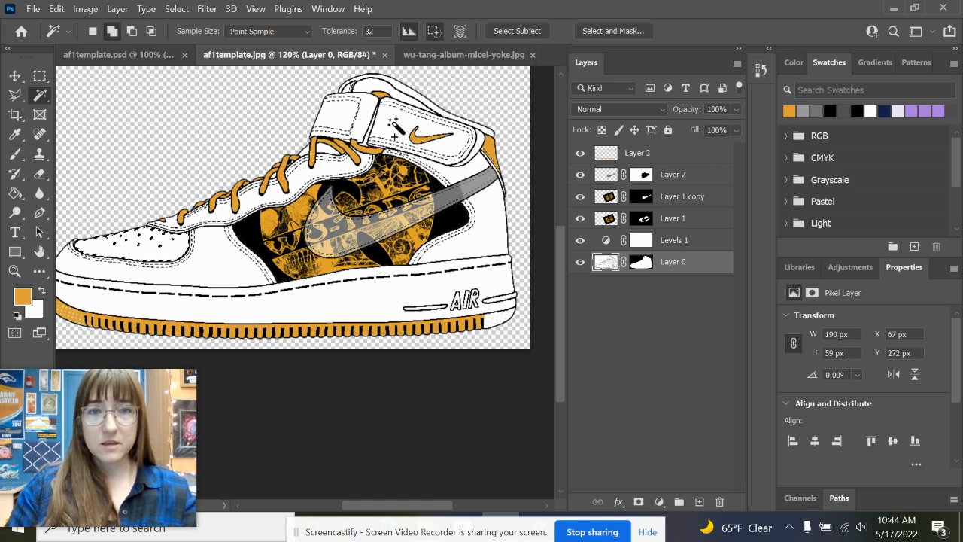
shift+click(342, 121)
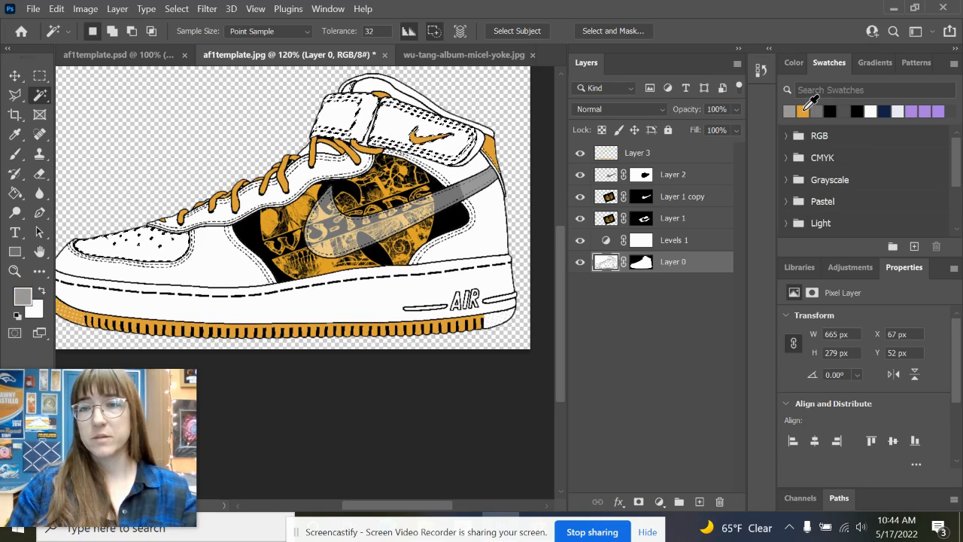
- Fill the selected toe box and strap panels with light grey on a new topmost layer instead of Layer 0, and deselect
click(805, 111)
key(g)
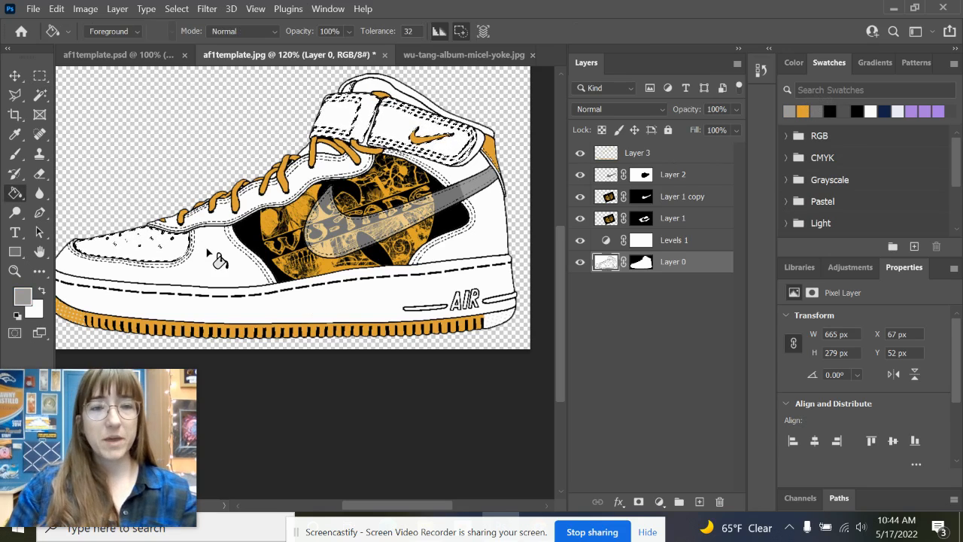
click(213, 256)
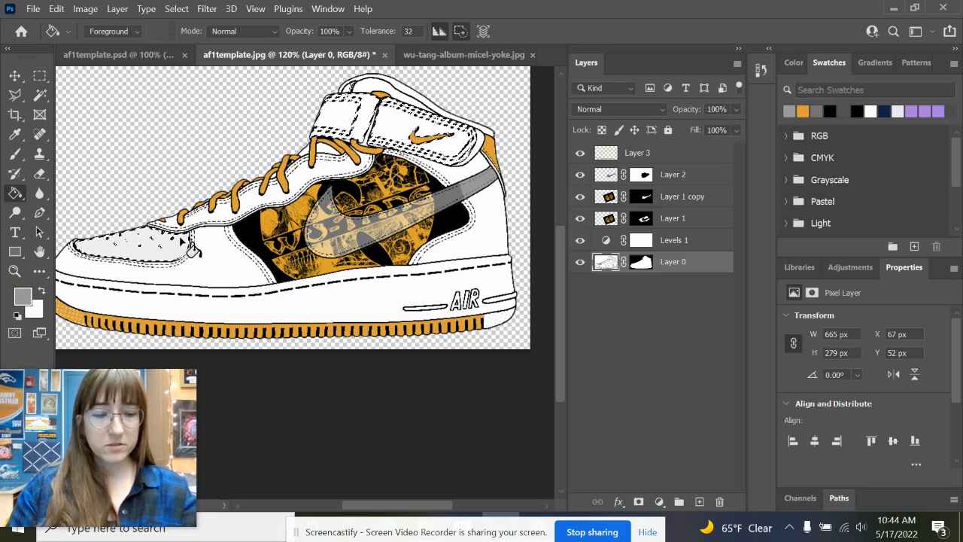
key(ctrl+z)
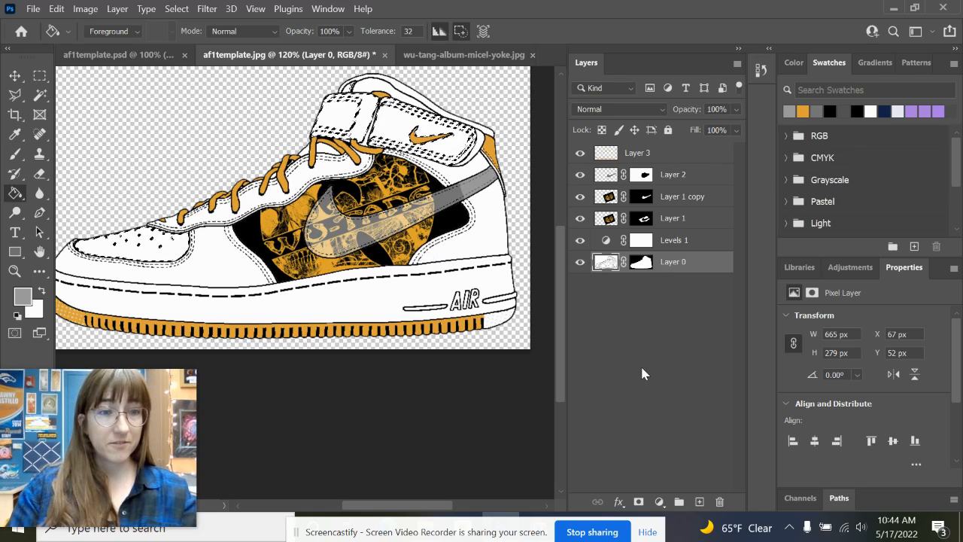
click(699, 501)
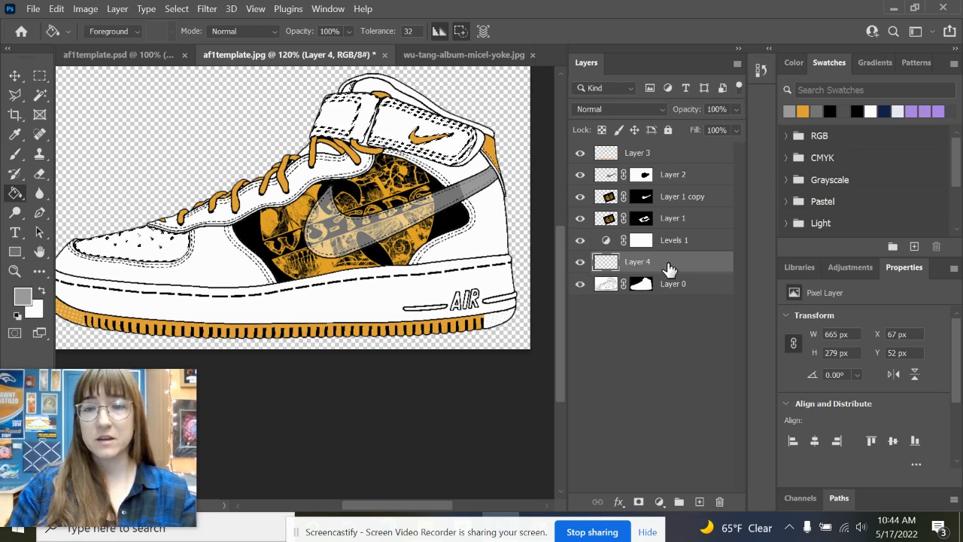
drag(670, 271, 677, 148)
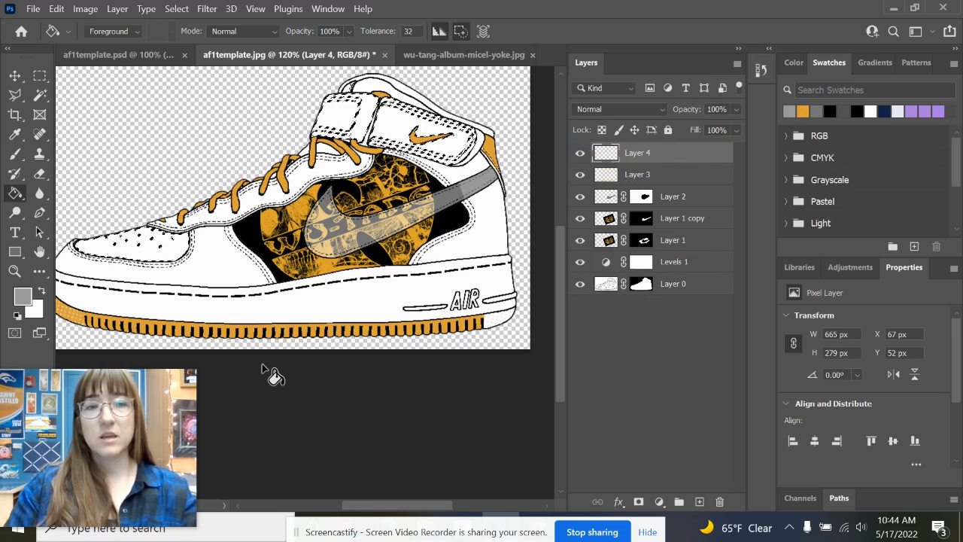
click(179, 260)
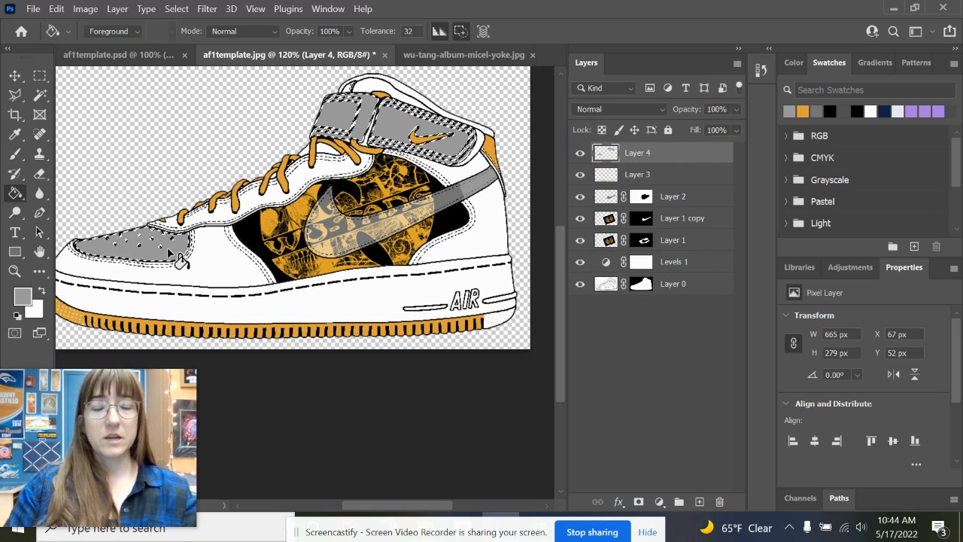
key(ctrl+d)
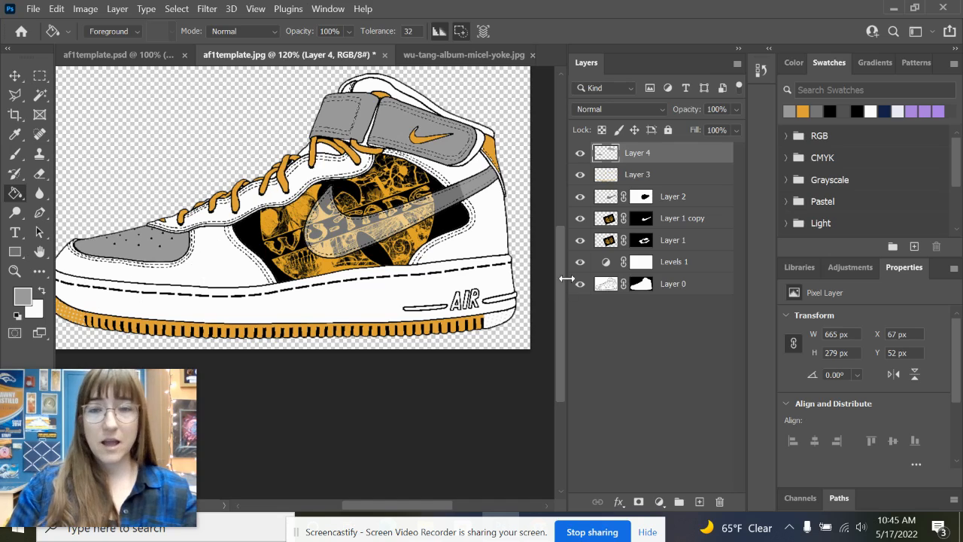
- Select the front overlay panel around the toe box on Layer 0 and add a new layer at the top of the stack
click(614, 286)
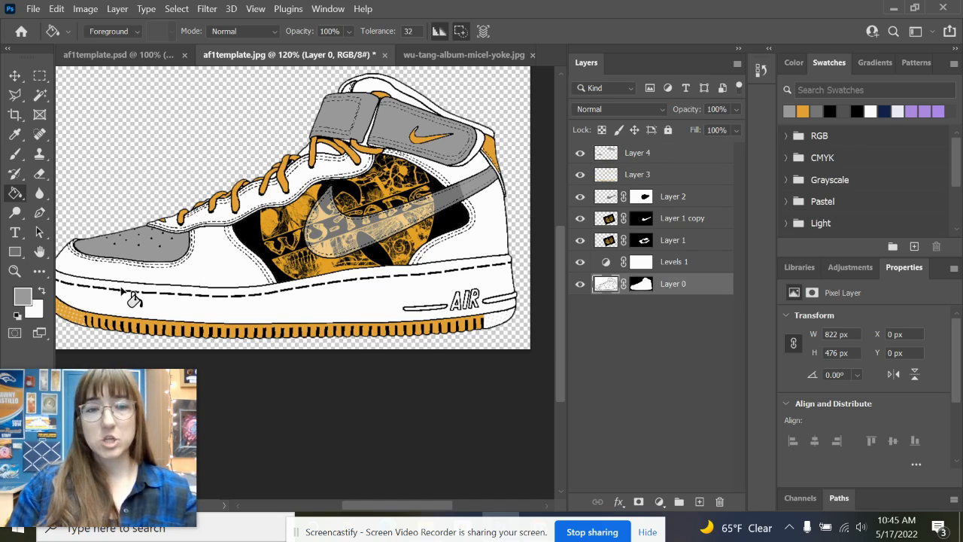
key(w)
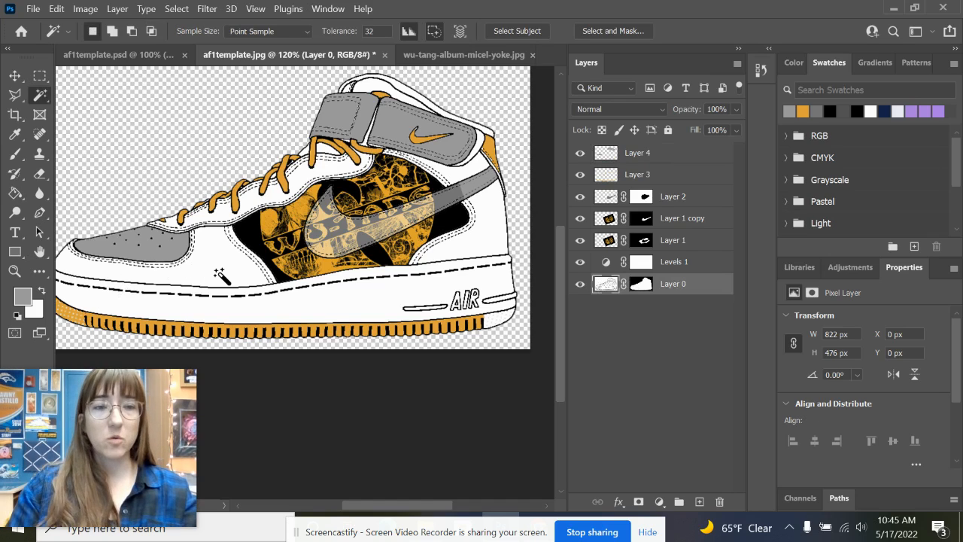
click(219, 275)
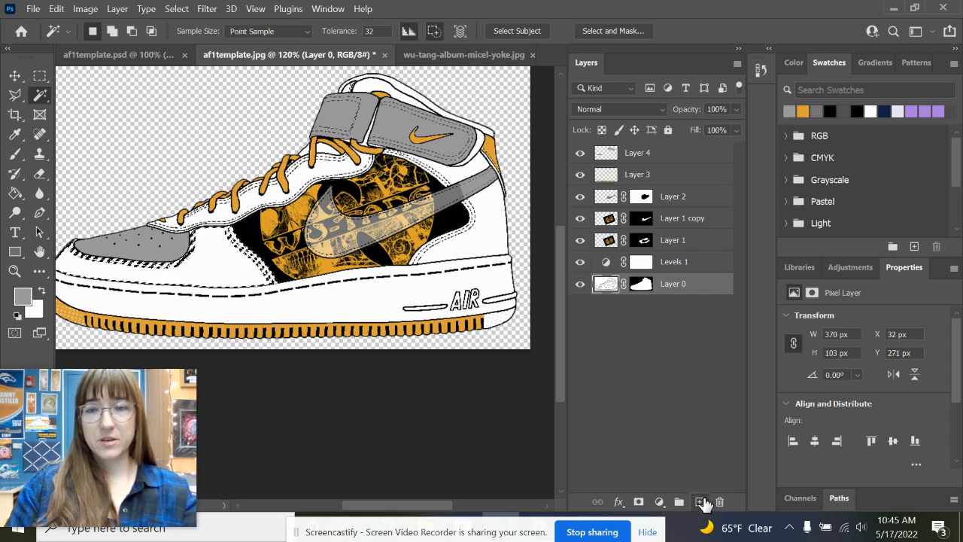
click(700, 501)
drag(672, 290, 670, 155)
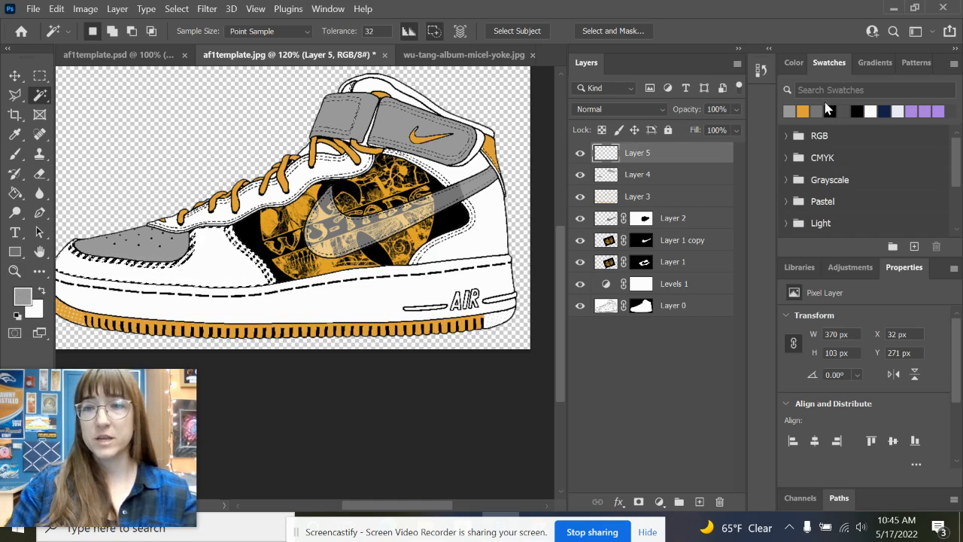
- Set the foreground color to the dark grey swatch and the background color to the artwork's orange
click(843, 110)
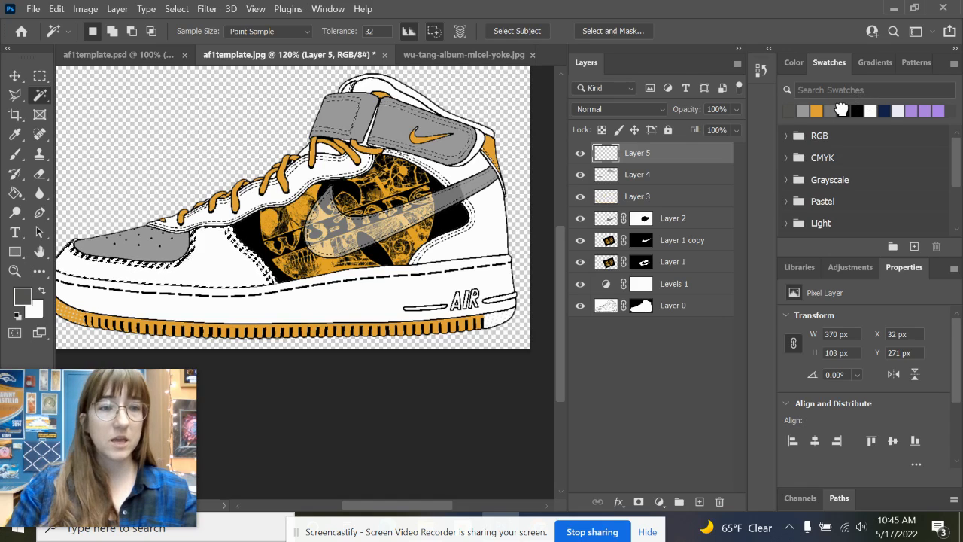
click(35, 308)
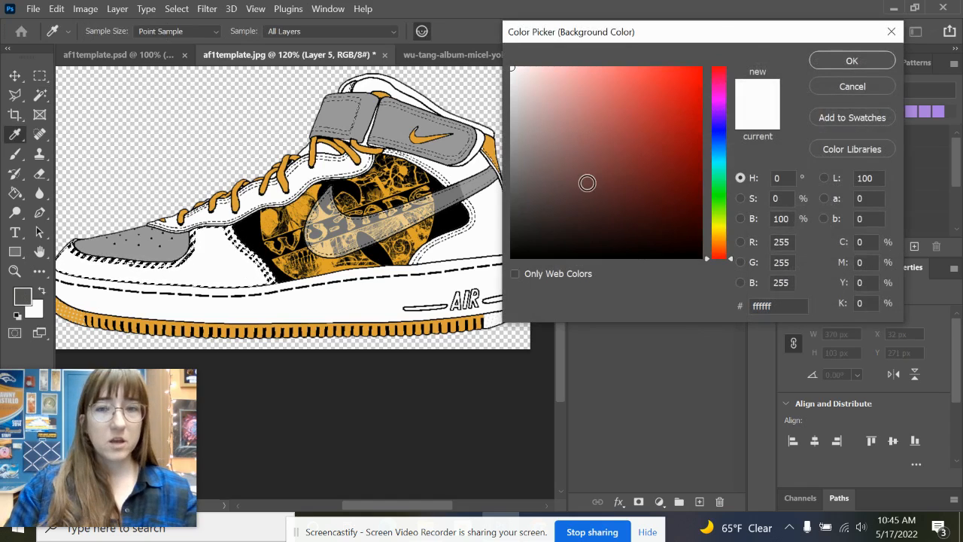
drag(757, 34, 527, 57)
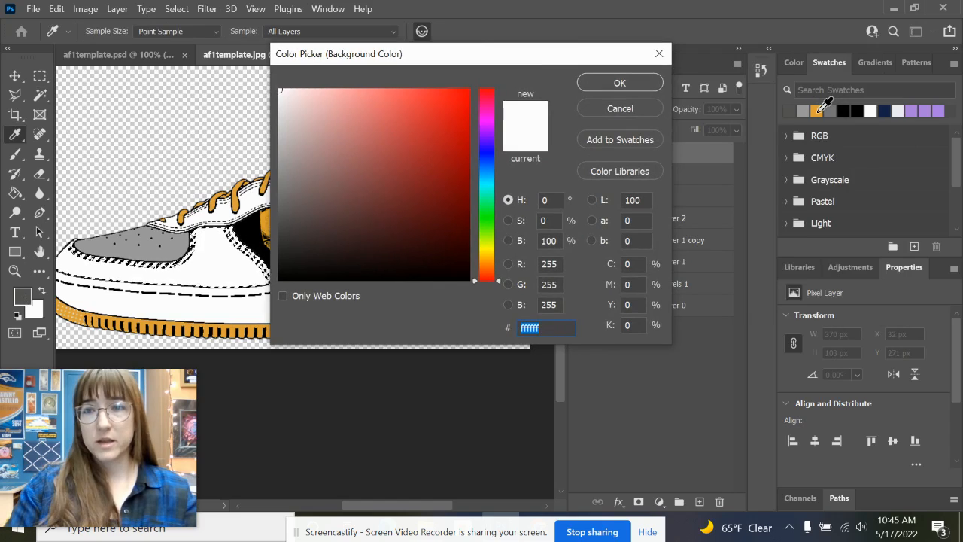
click(817, 110)
click(619, 84)
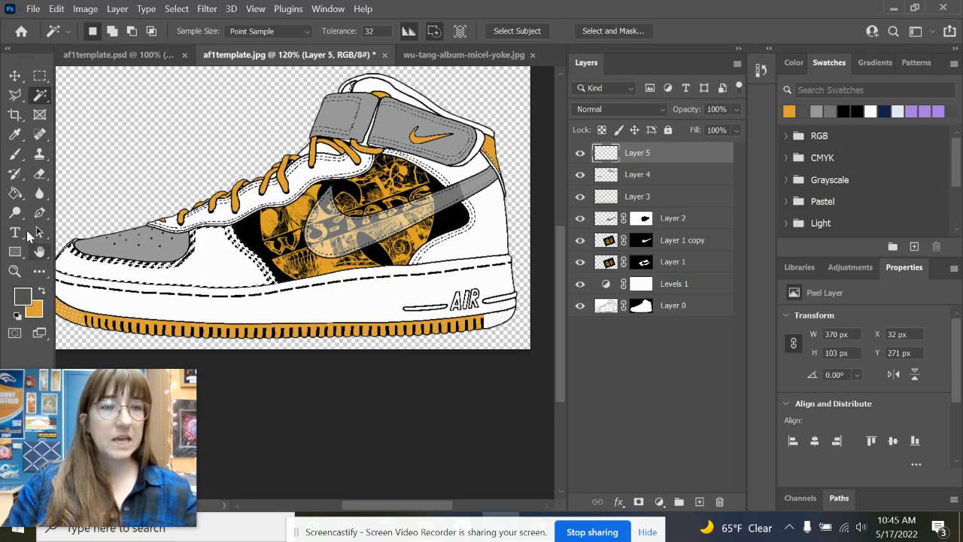
- Fill the selected front overlay with a linear foreground-to-background gradient running from dark grey at the toe to orange near the side panel
click(15, 193)
click(64, 189)
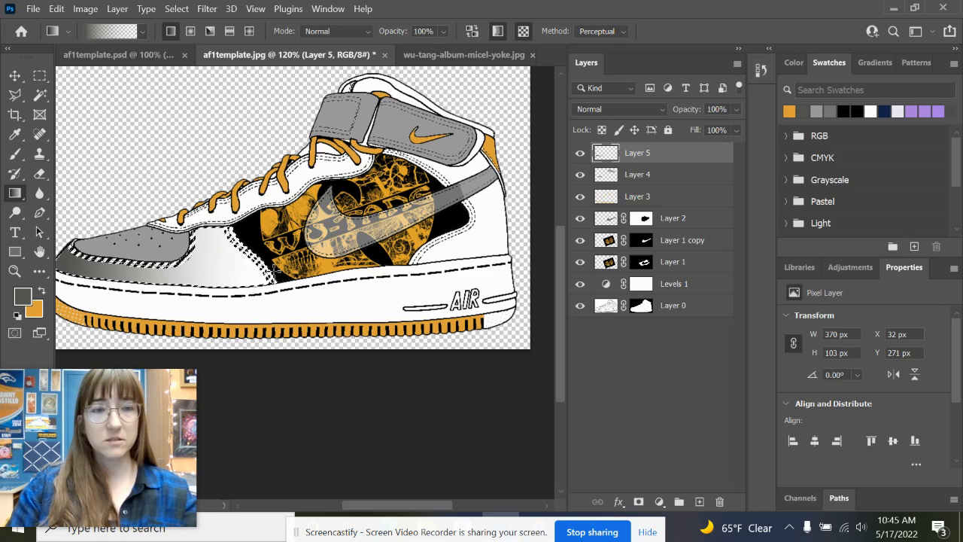
click(143, 32)
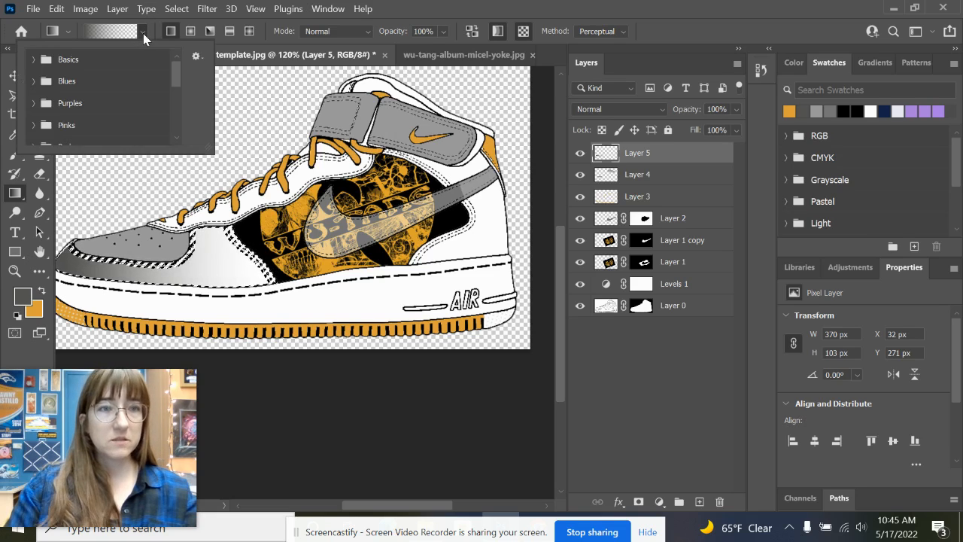
click(157, 61)
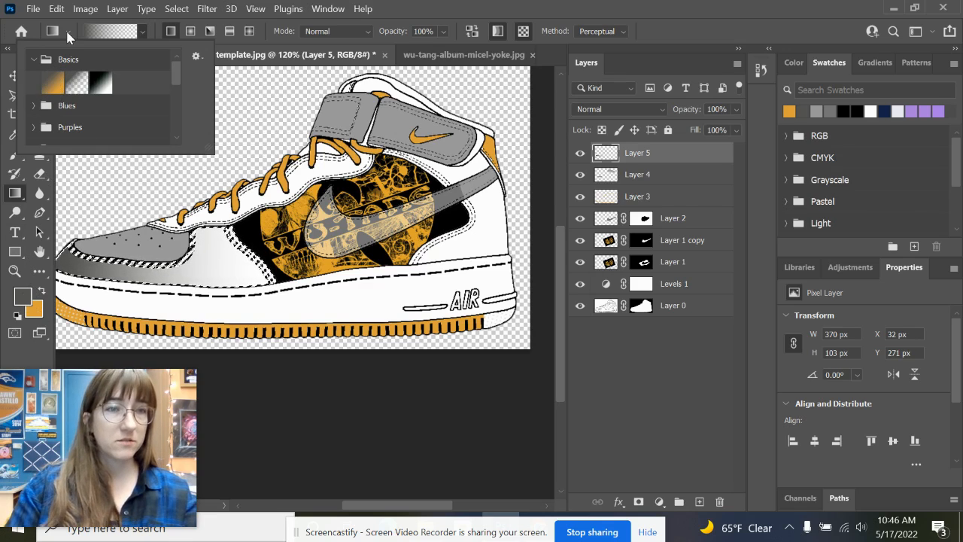
click(53, 81)
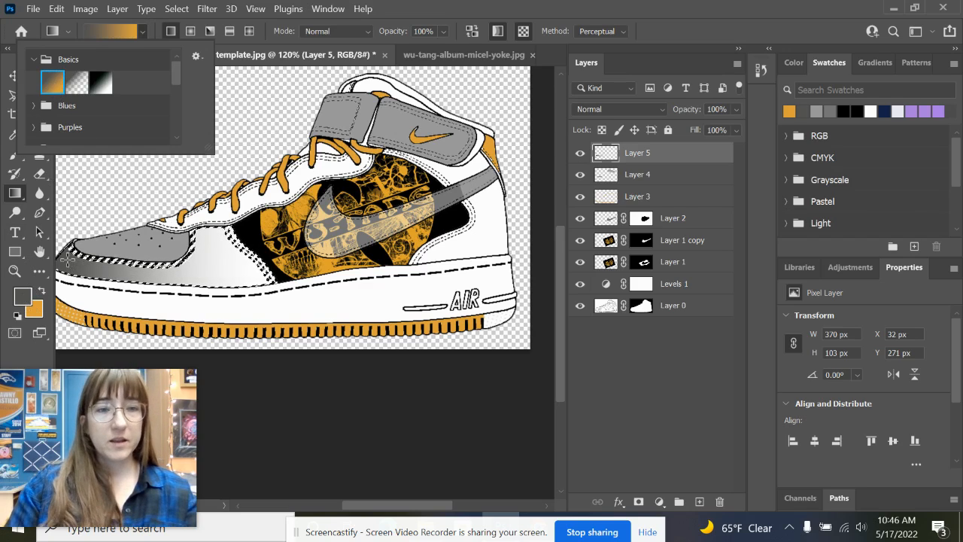
drag(67, 259, 269, 255)
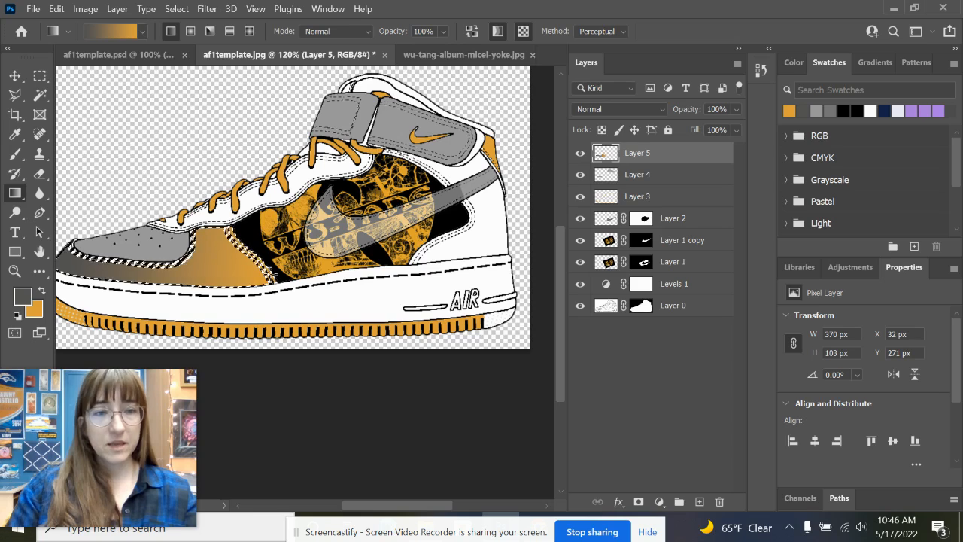